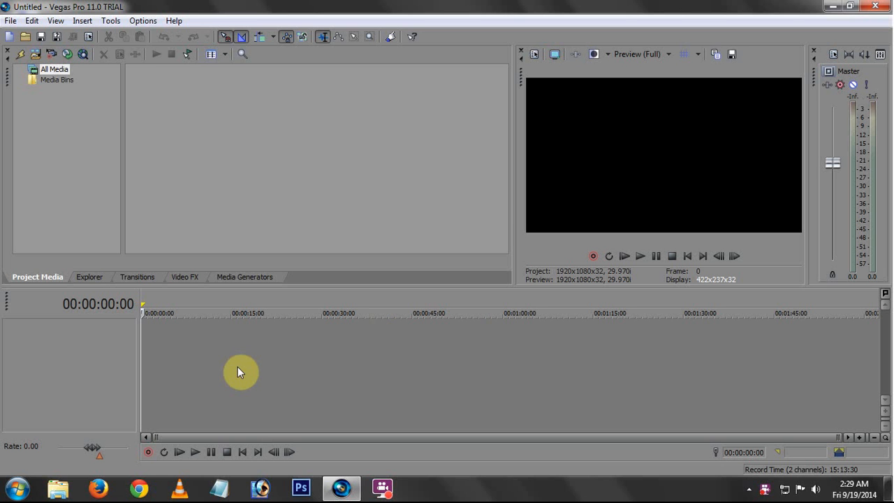
Import Hydrangeas.jpg and Penguins.jpg from the Sample Pictures folder into the project media
click(213, 359)
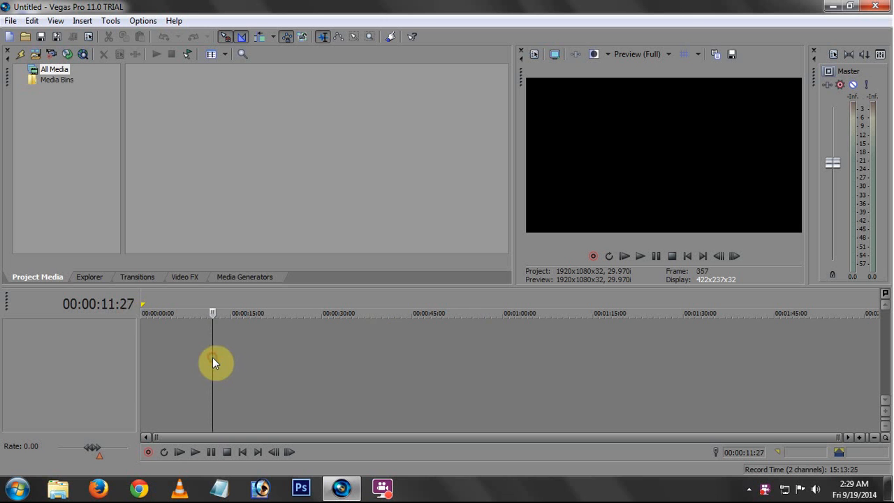
click(10, 20)
mouse_move(74, 145)
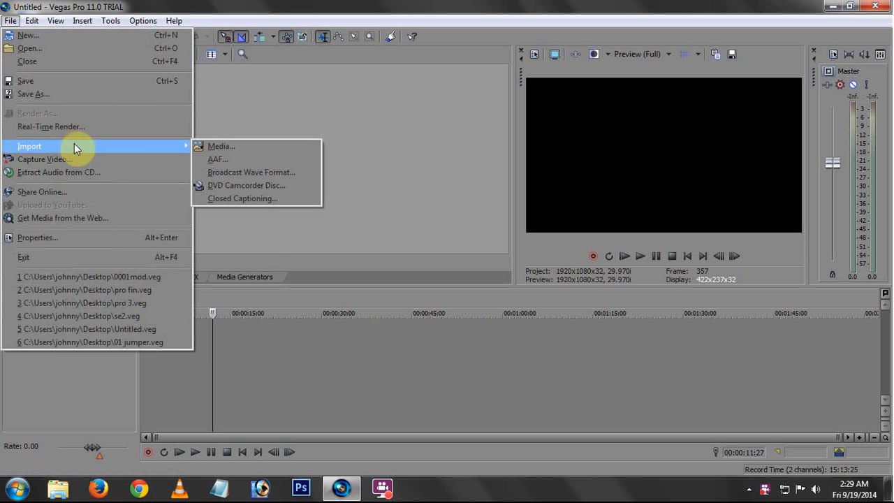
click(227, 147)
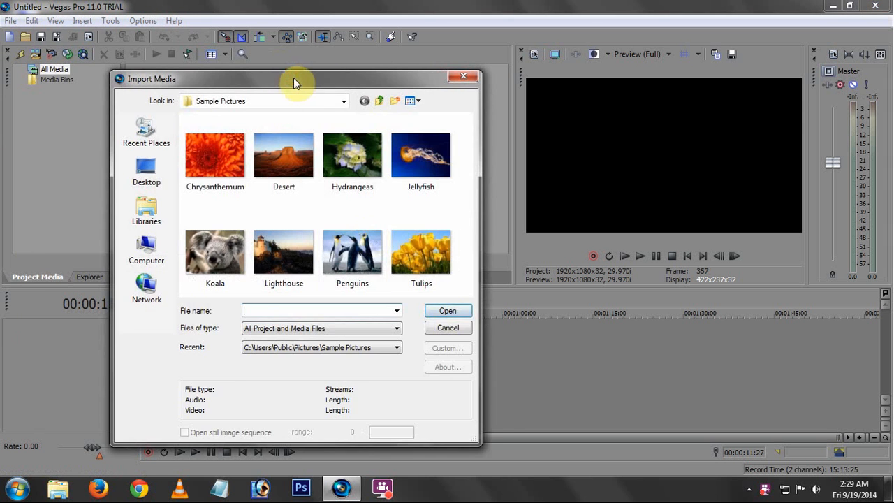
drag(294, 82, 302, 74)
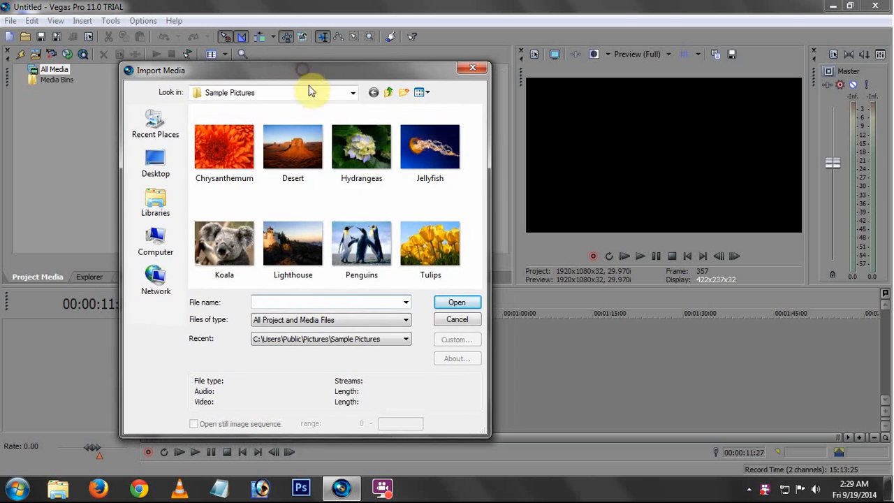
click(299, 150)
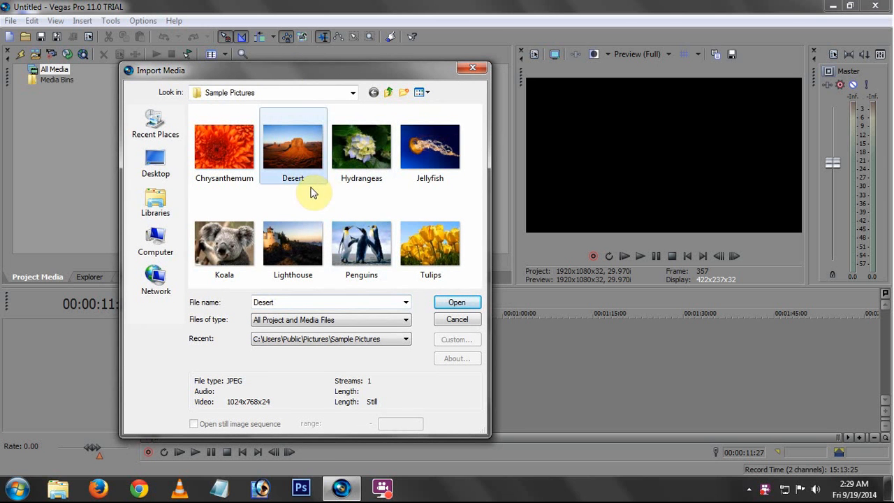
click(360, 250)
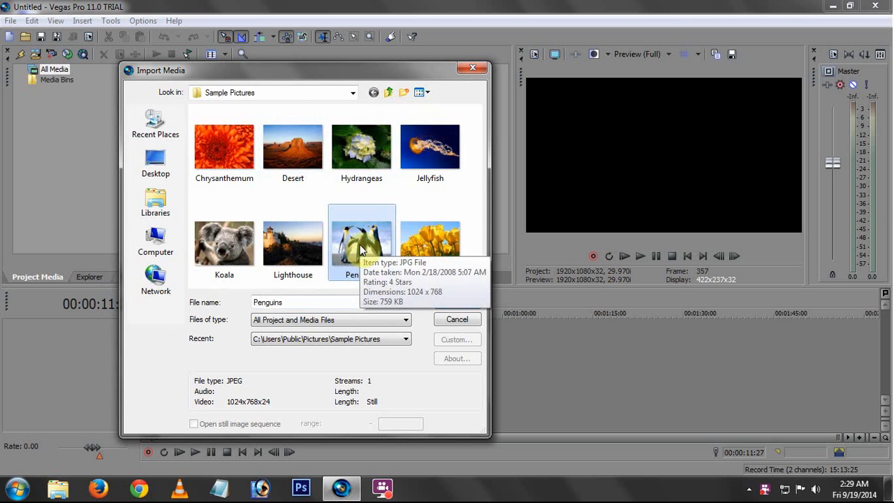
ctrl+click(356, 159)
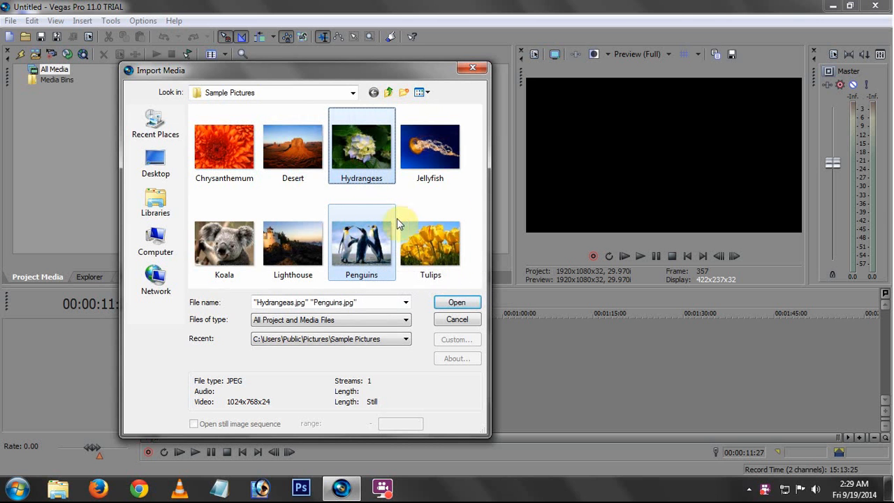
click(458, 302)
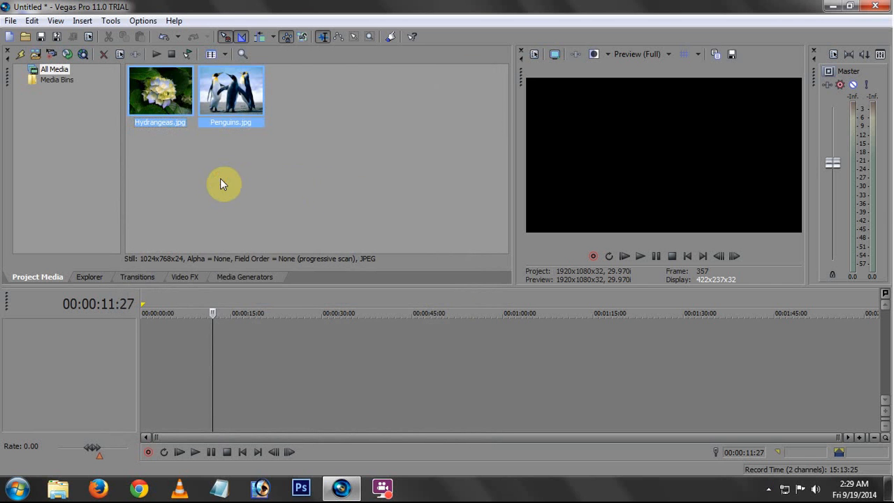
click(219, 178)
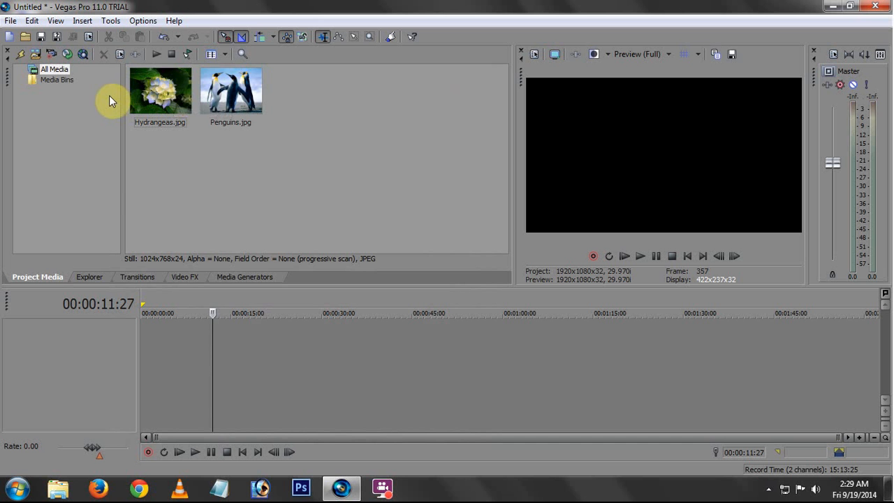
Insert an empty video track and delete it, twice in a row
click(85, 21)
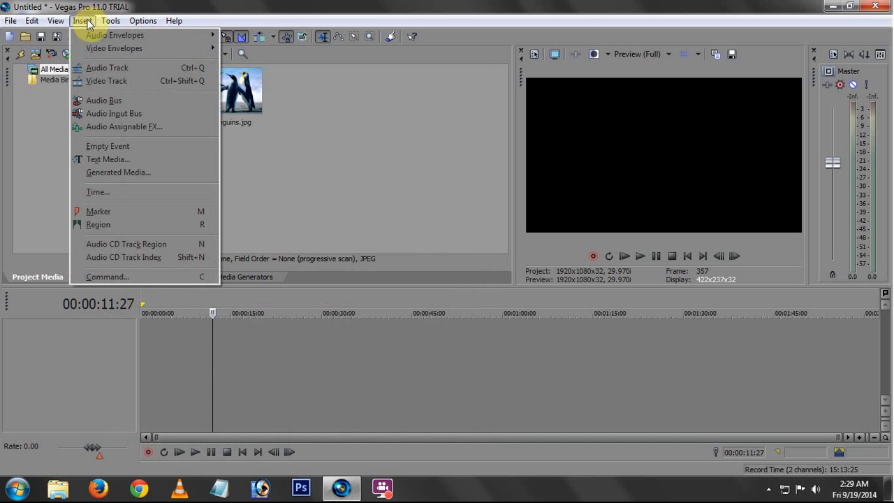
click(112, 70)
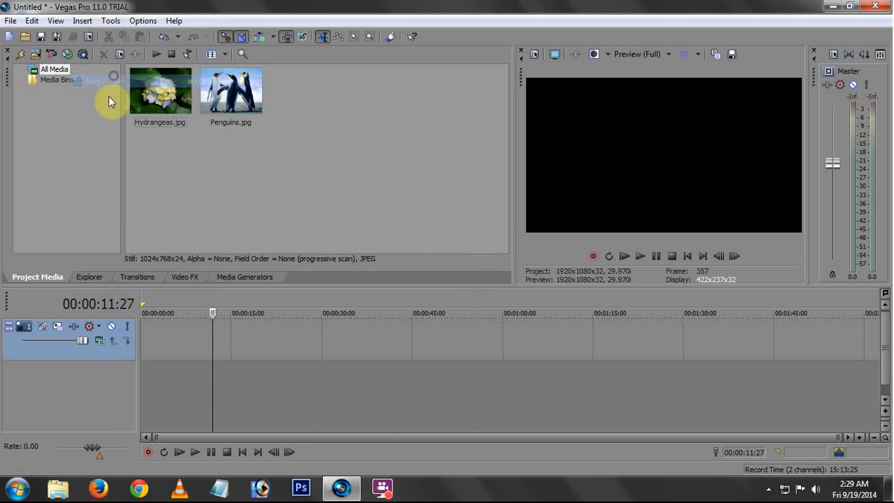
right_click(243, 345)
click(287, 254)
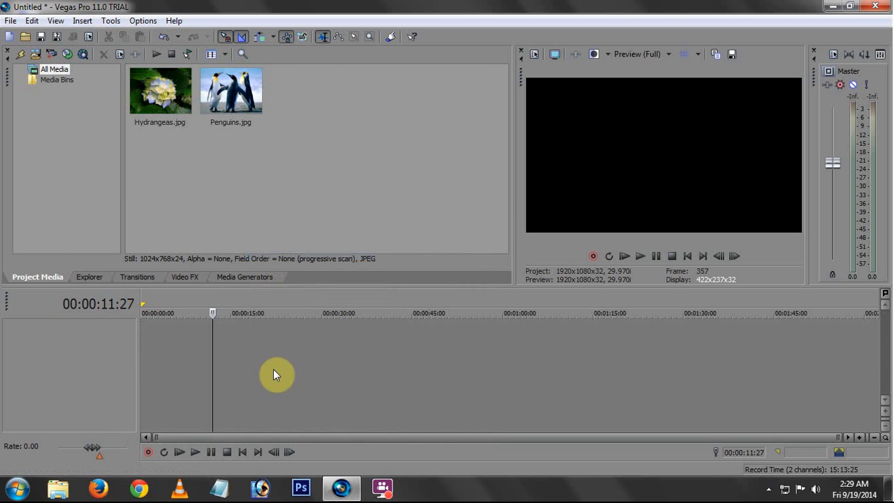
right_click(266, 360)
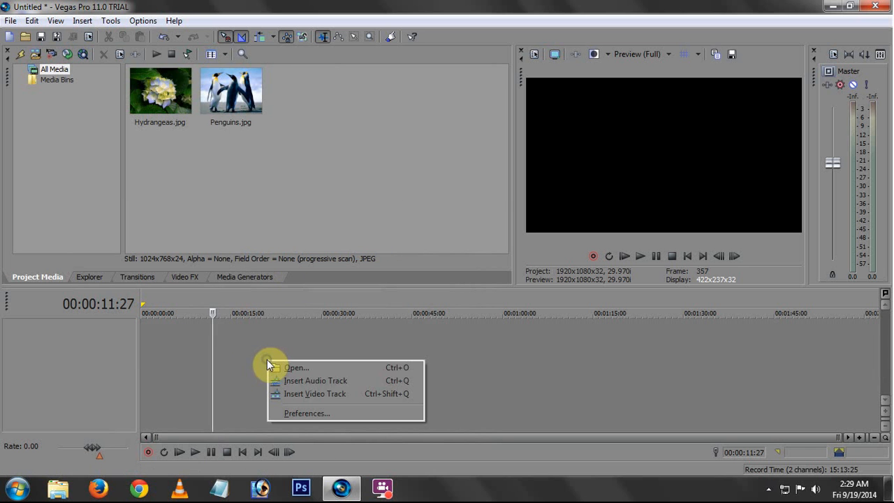
click(318, 393)
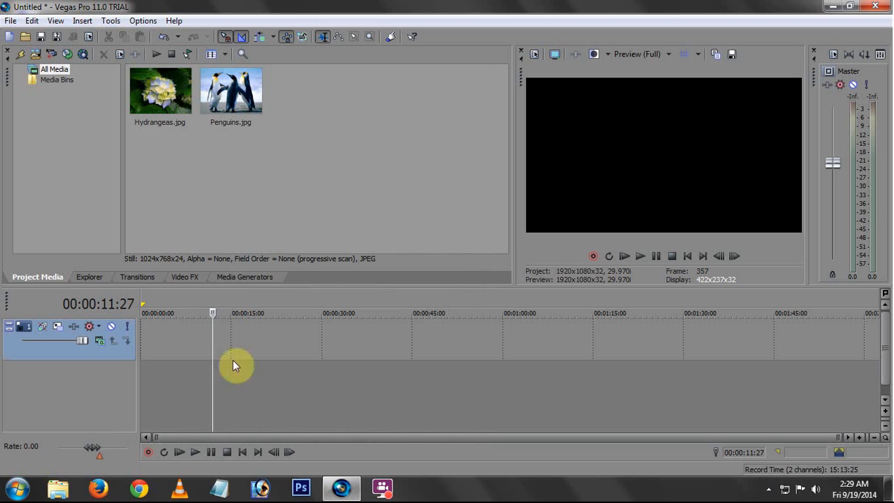
right_click(252, 340)
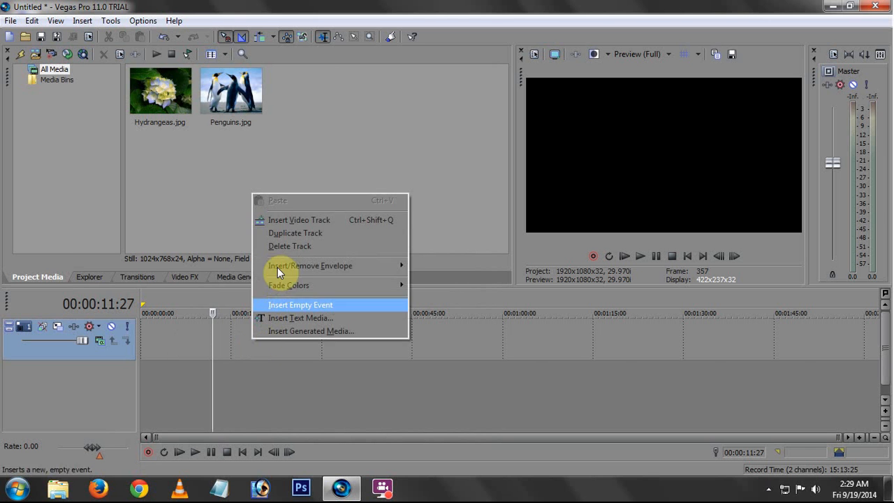
click(279, 255)
Add Penguins.jpg to the timeline on a new video track and shift it to start at about 21 seconds
click(230, 90)
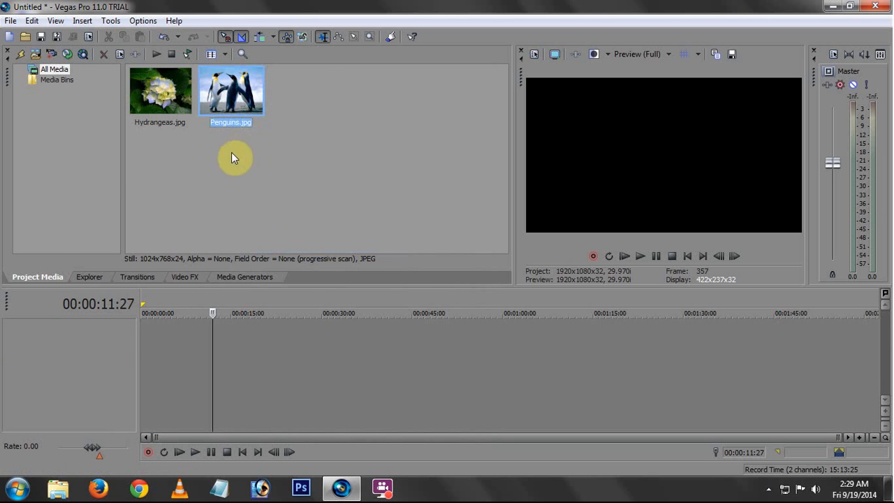
drag(233, 97, 240, 341)
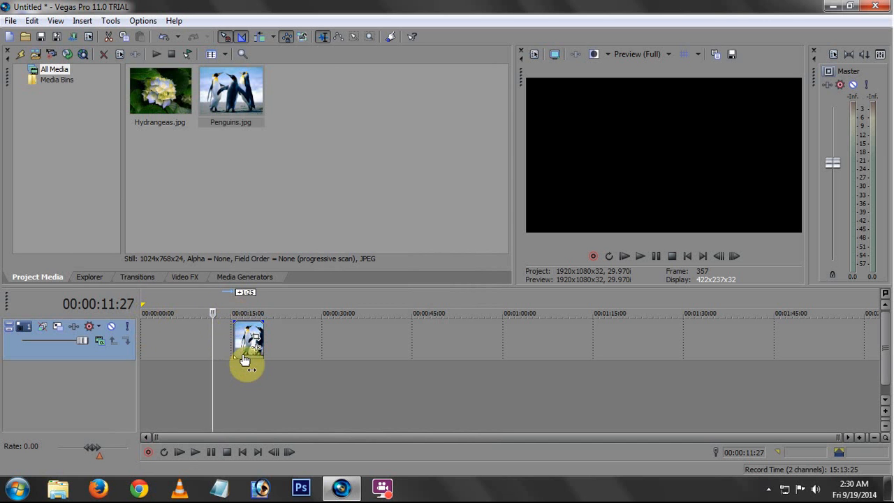
drag(254, 354, 252, 331)
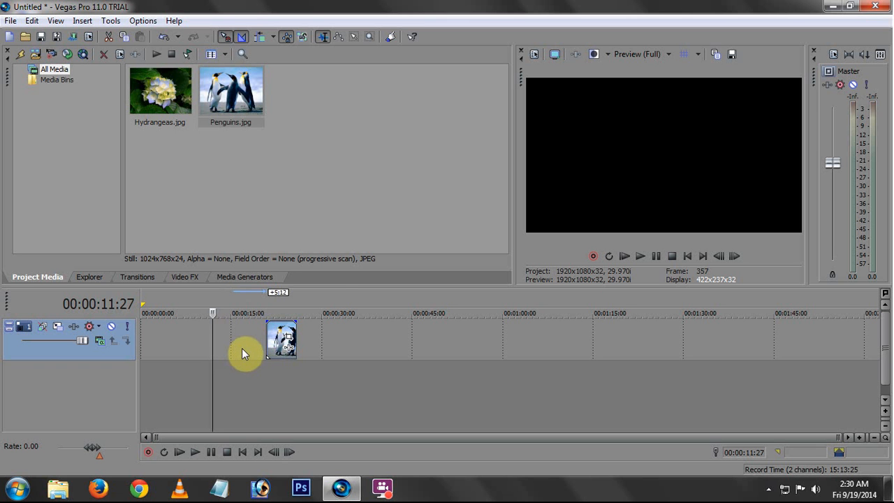
Move the penguins clip to start at 10 seconds and stretch it to end at 20 seconds
scroll(242, 348, up, 1)
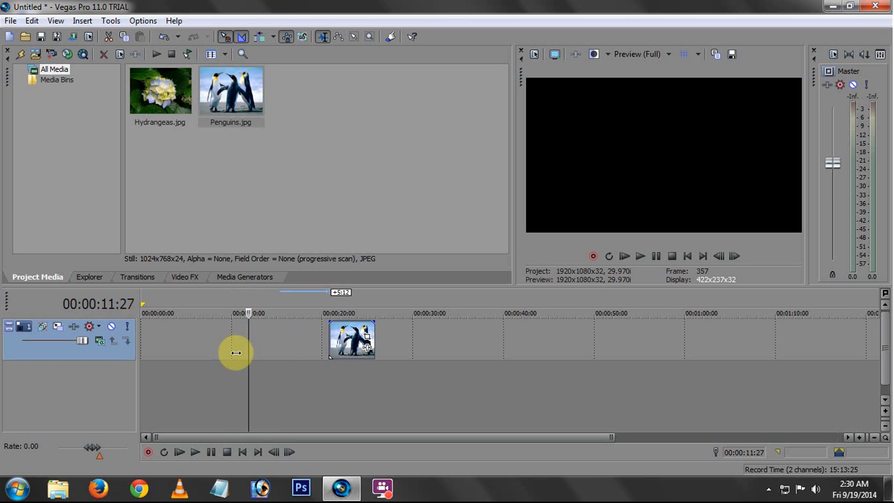
click(235, 354)
drag(233, 337, 231, 333)
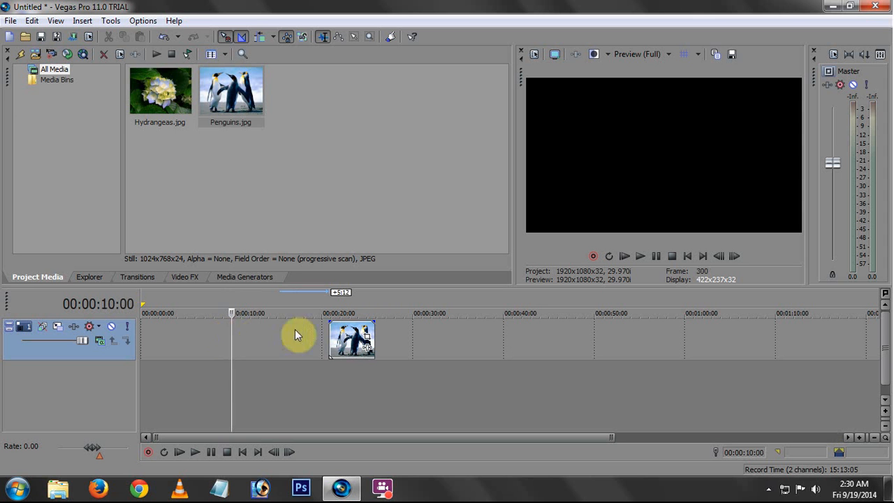
click(319, 333)
mouse_move(318, 330)
mouse_down()
mouse_move(230, 325)
mouse_move(334, 335)
mouse_move(243, 338)
mouse_move(321, 327)
mouse_up()
click(227, 337)
Place Hydrangeas.jpg directly after the penguins clip and extend it to end at 30 seconds
click(186, 113)
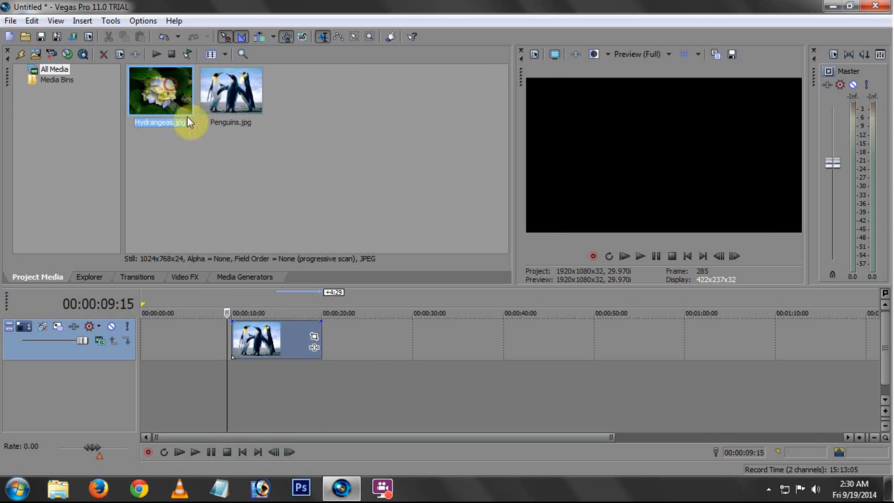
drag(380, 346, 414, 325)
mouse_move(351, 329)
mouse_down()
mouse_move(321, 328)
mouse_move(354, 334)
mouse_up()
Scrub and play the timeline around the cut between the penguins and hydrangeas clips to examine the change of image
click(348, 337)
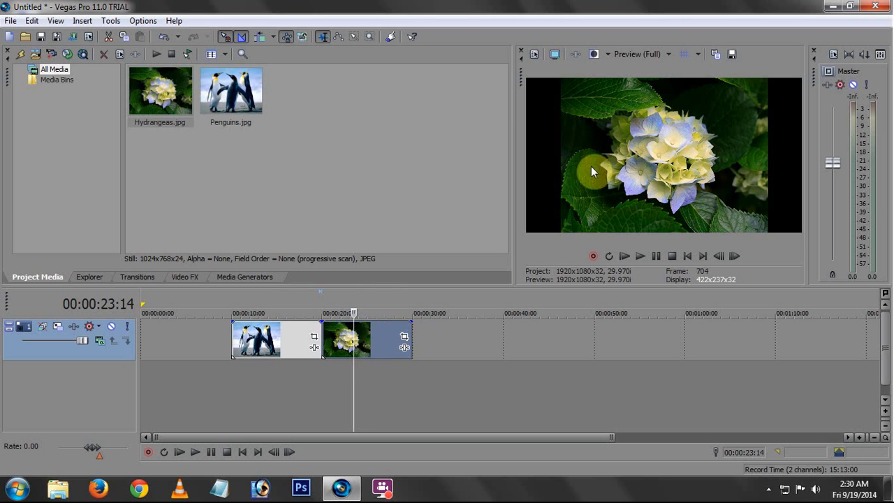
mouse_move(352, 338)
mouse_down()
mouse_move(384, 337)
mouse_move(348, 337)
mouse_up()
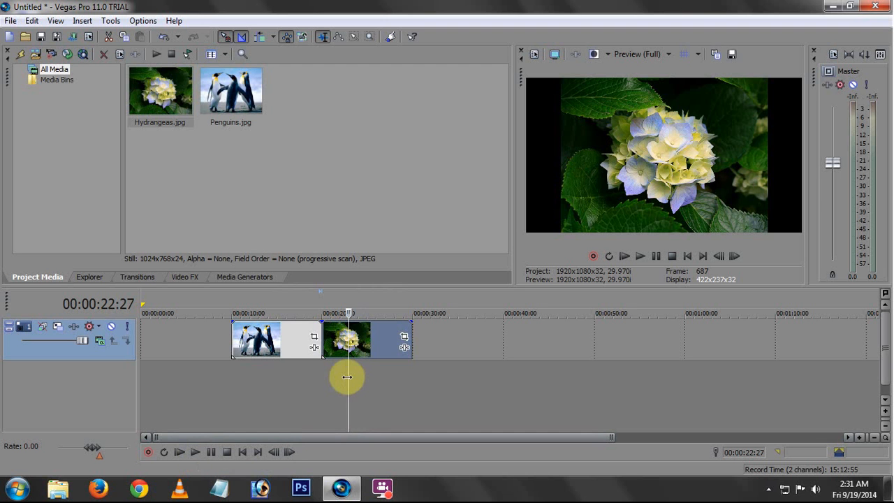
drag(346, 377, 303, 377)
key(space)
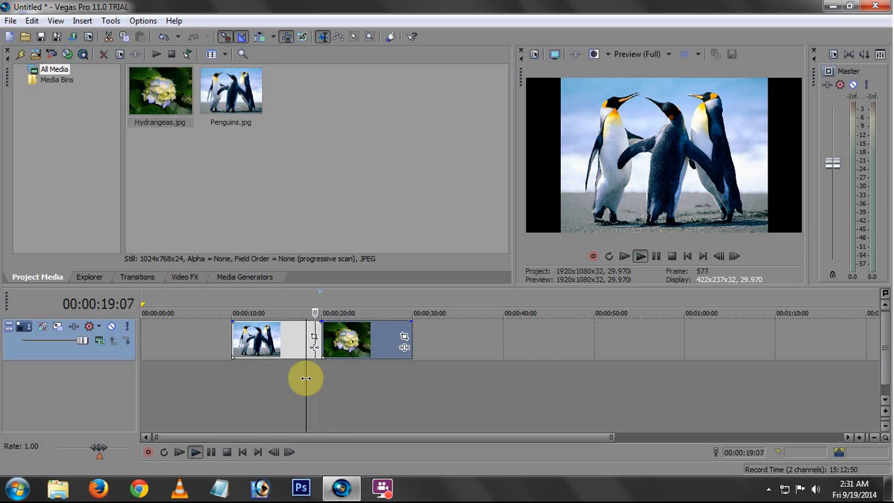
key(space)
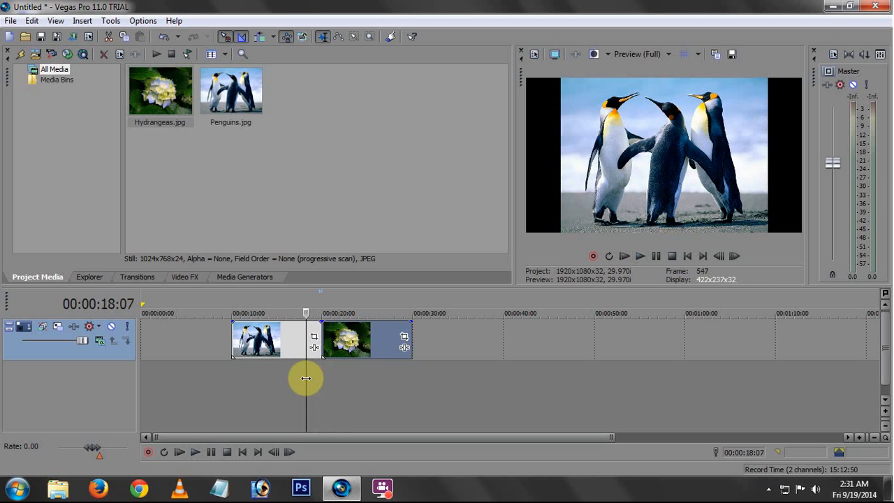
mouse_move(310, 377)
mouse_down()
mouse_move(331, 377)
mouse_move(312, 377)
mouse_up()
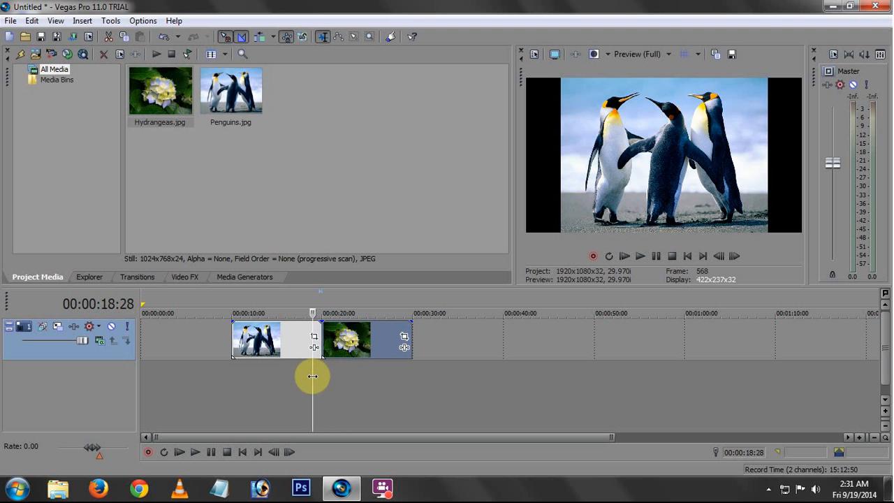
drag(312, 377, 300, 377)
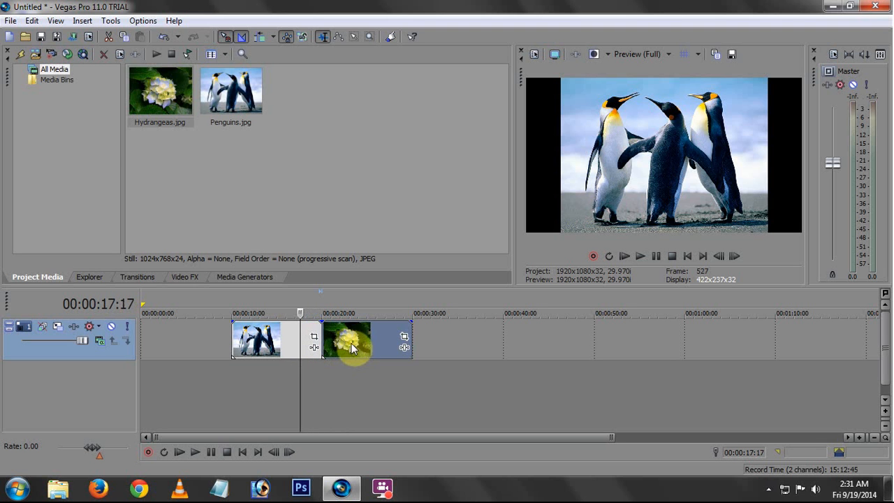
Overlap the start of the hydrangeas clip with the end of the penguins clip by about 2 seconds to create a crossfade
drag(355, 336, 329, 332)
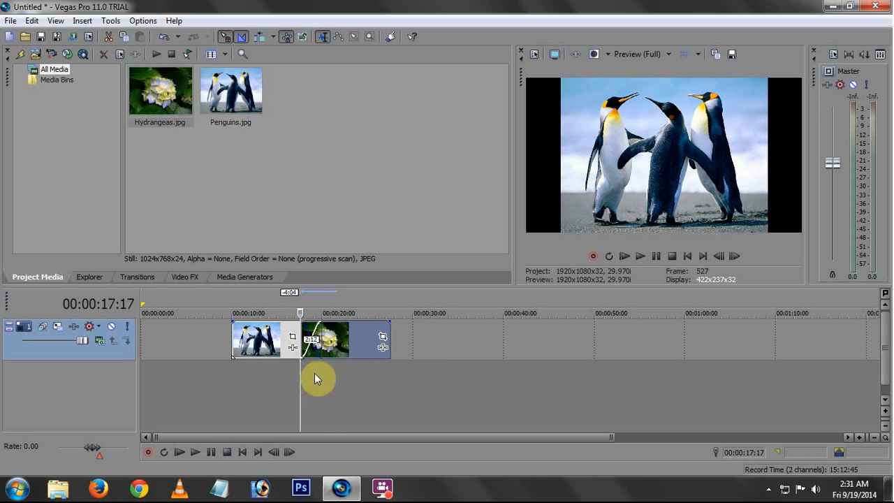
drag(299, 370, 288, 373)
drag(333, 343, 340, 341)
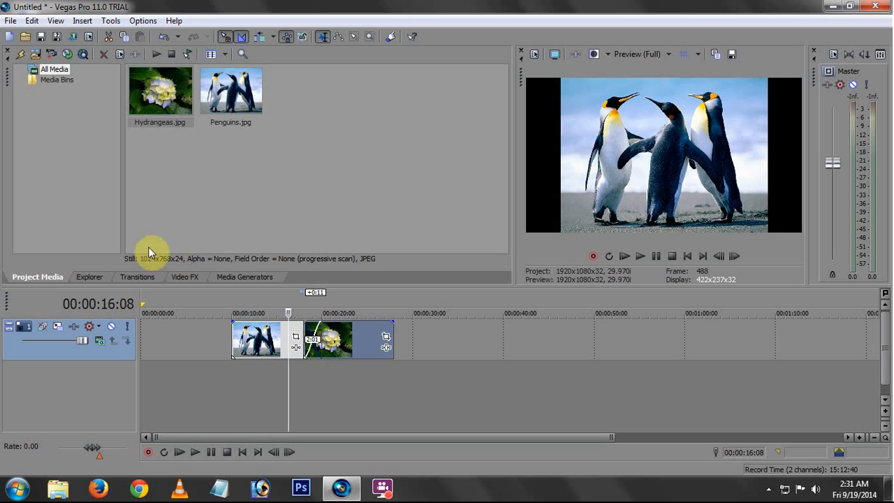
Apply the default Linear Wipe transition to the overlap between the two clips and play it back
click(141, 276)
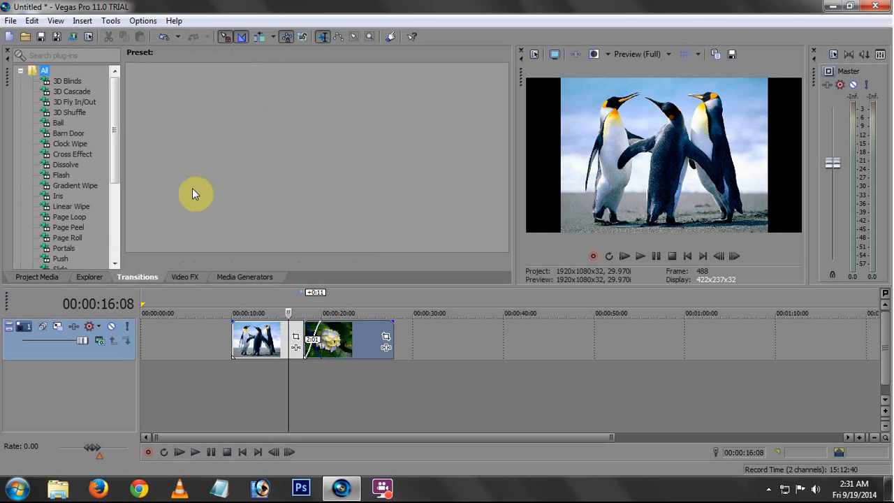
click(71, 207)
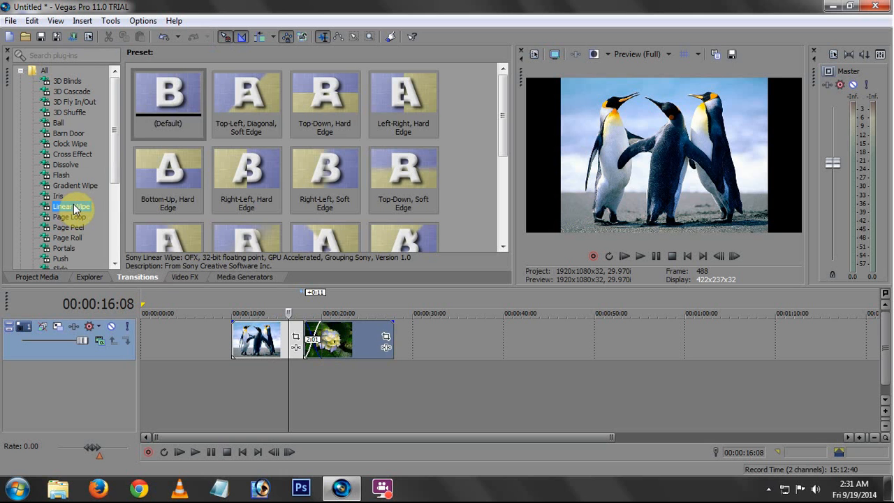
click(171, 99)
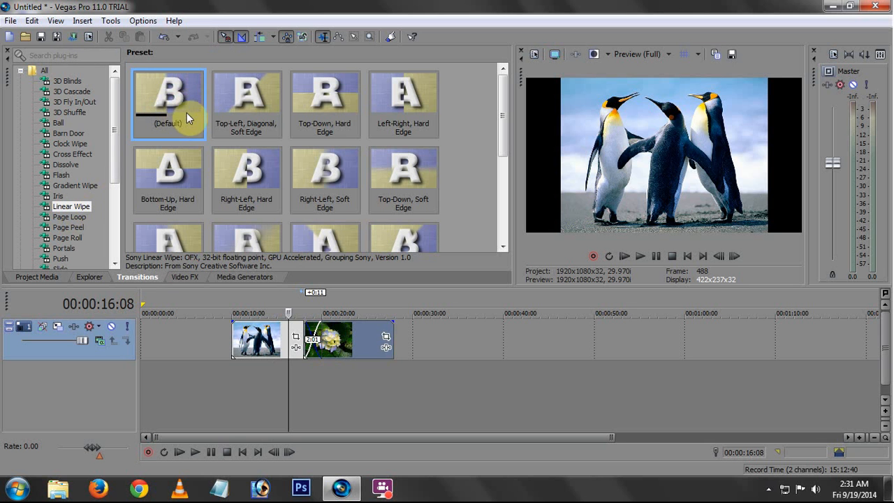
drag(180, 119, 308, 339)
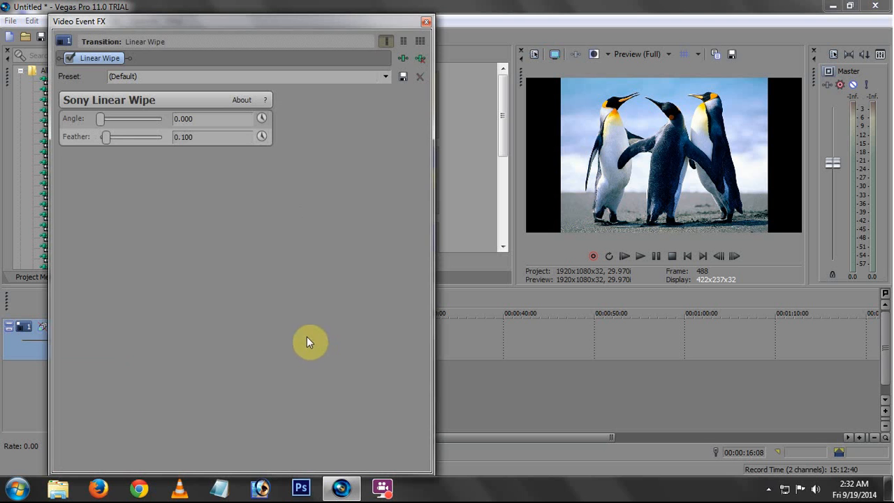
click(426, 25)
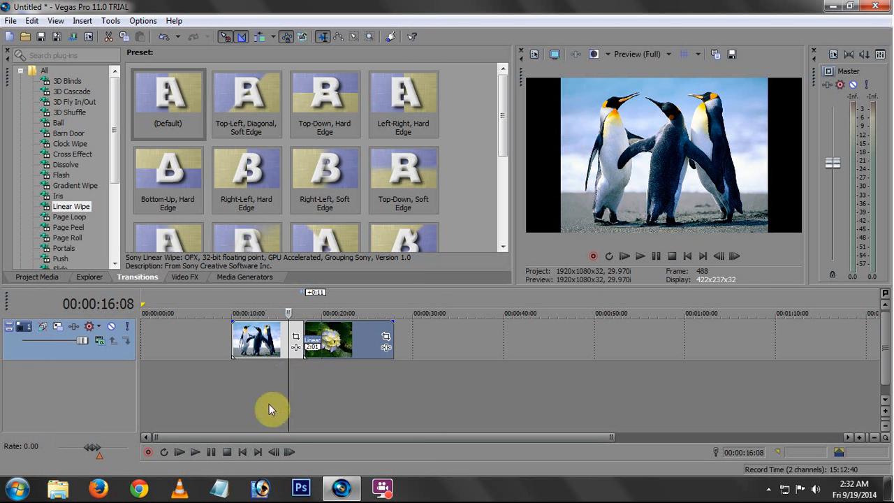
click(195, 452)
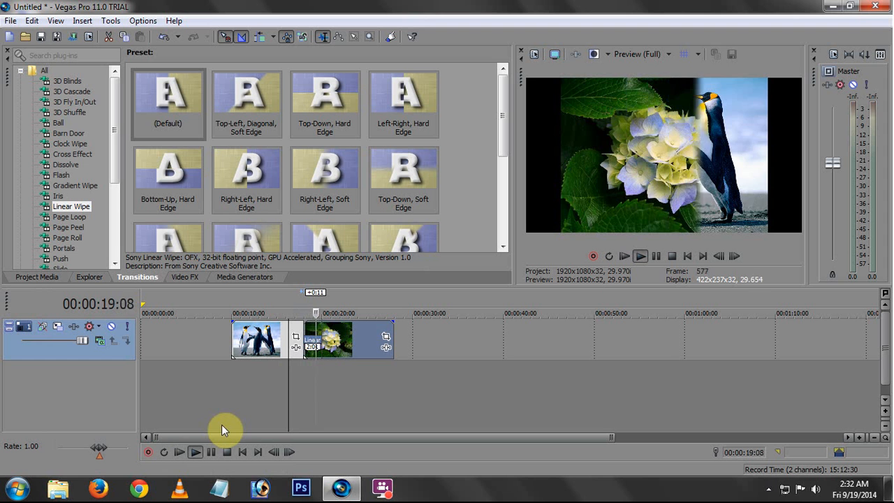
Stop playback and scrub through the overlap between the penguins and hydrangeas clips to examine the wipe
key(space)
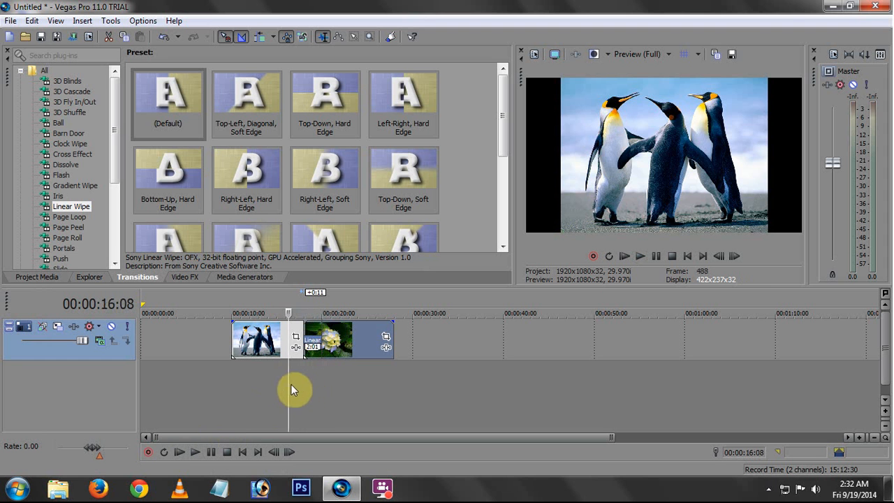
drag(290, 384, 314, 375)
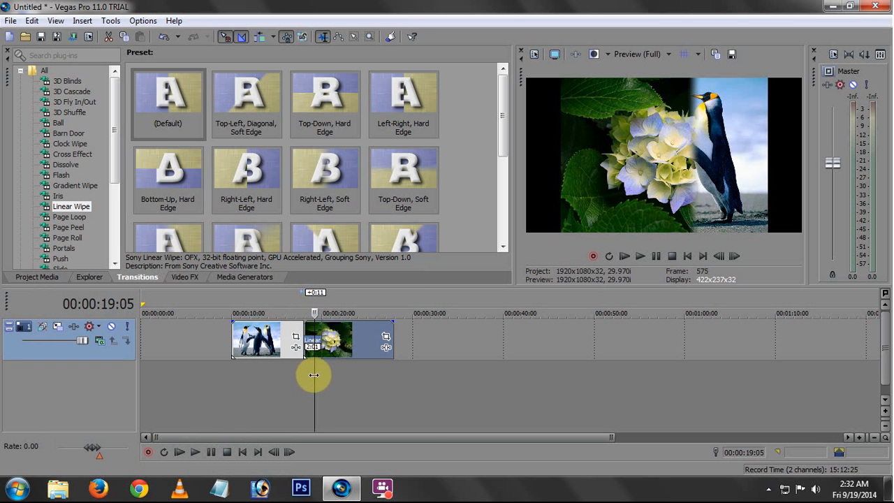
mouse_move(314, 375)
mouse_down()
mouse_move(295, 375)
mouse_move(311, 372)
mouse_up()
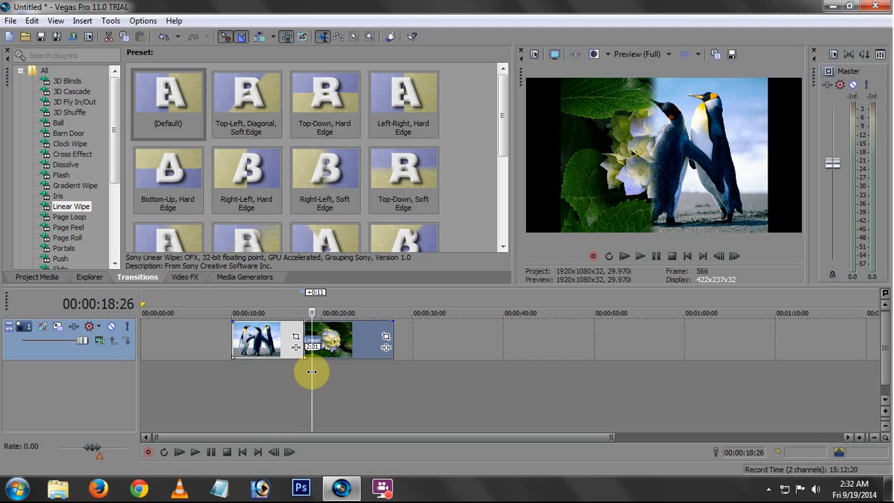
Set the Linear Wipe transition's feather to 0.695 and play back the overlap
right_click(312, 331)
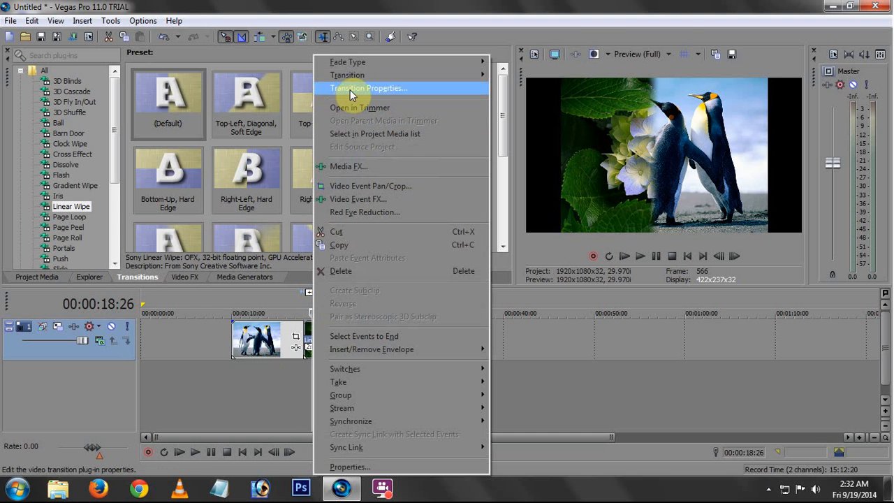
click(349, 88)
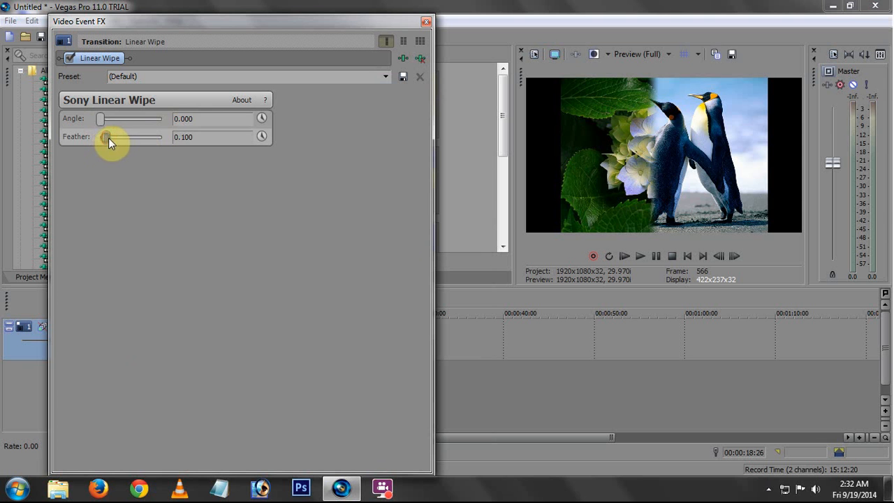
drag(109, 137, 142, 138)
click(426, 22)
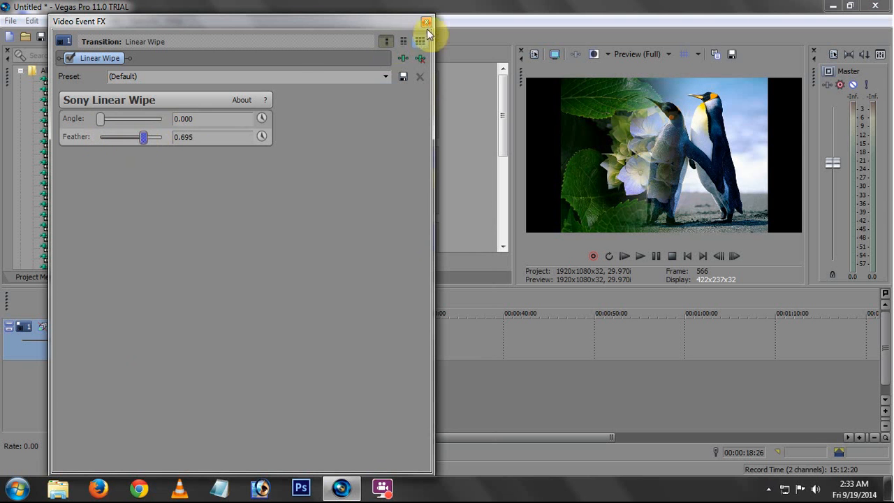
mouse_move(309, 377)
mouse_down()
mouse_move(328, 367)
mouse_move(297, 368)
mouse_up()
key(space)
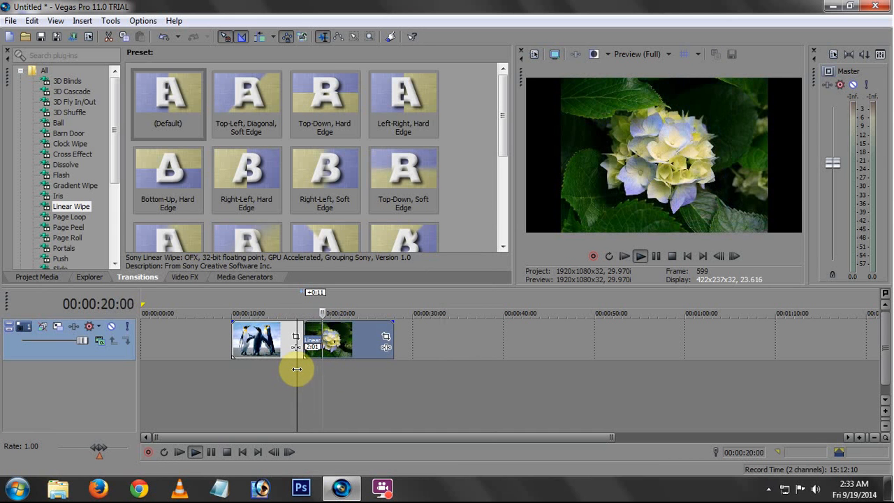
key(space)
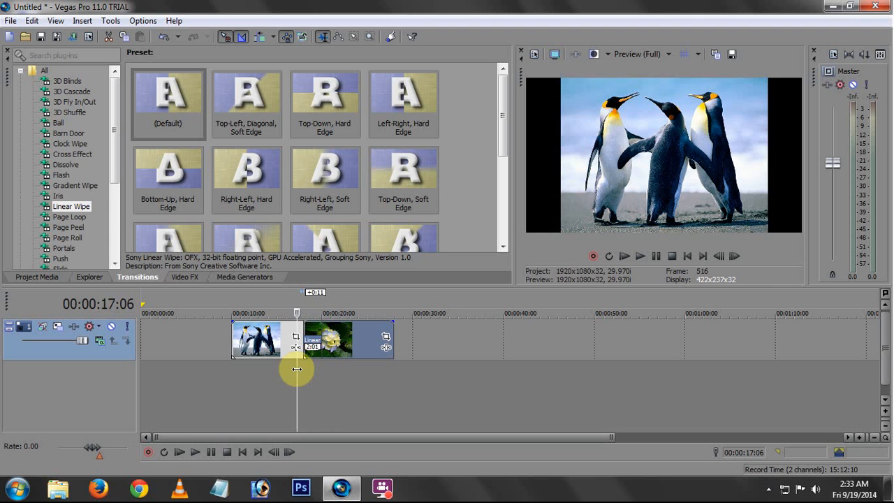
Move the hydrangeas clip back to start where the penguins clip ends, and delete both clips from the timeline
drag(296, 369, 296, 369)
drag(339, 340, 358, 340)
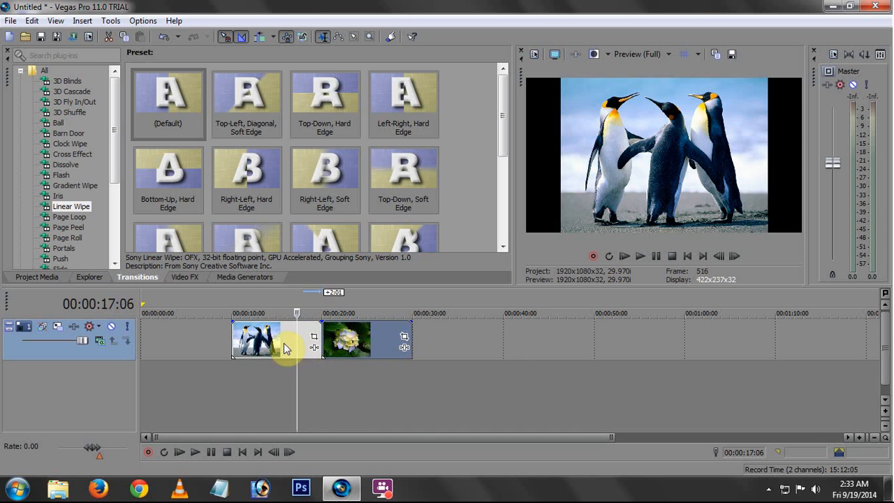
click(283, 343)
right_click(363, 341)
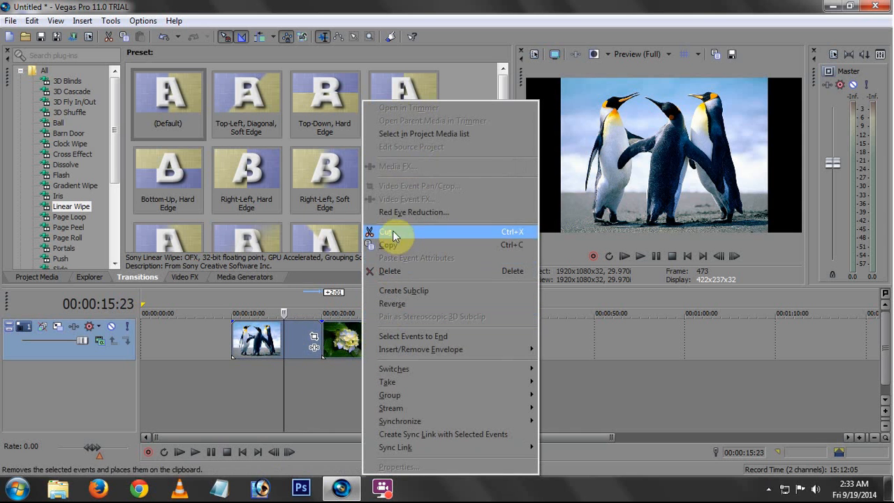
click(391, 271)
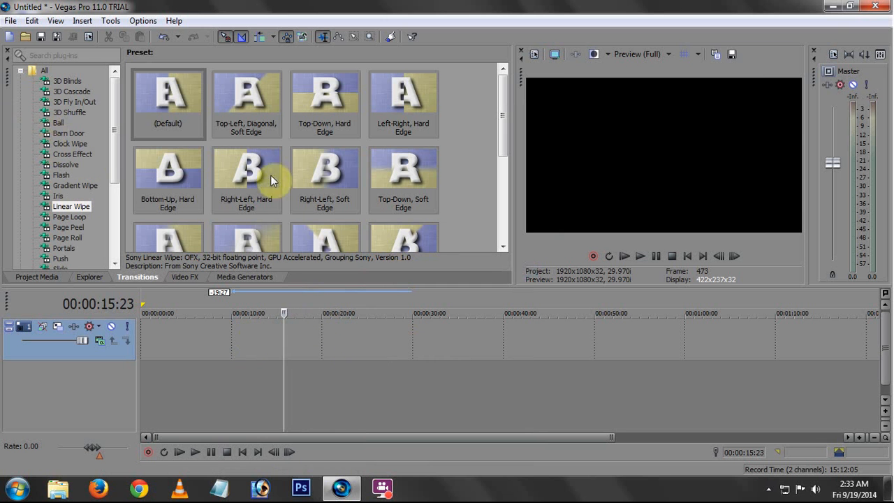
Import the two desktop videos MVI_8500 and MVI_8498 into the project media
click(834, 6)
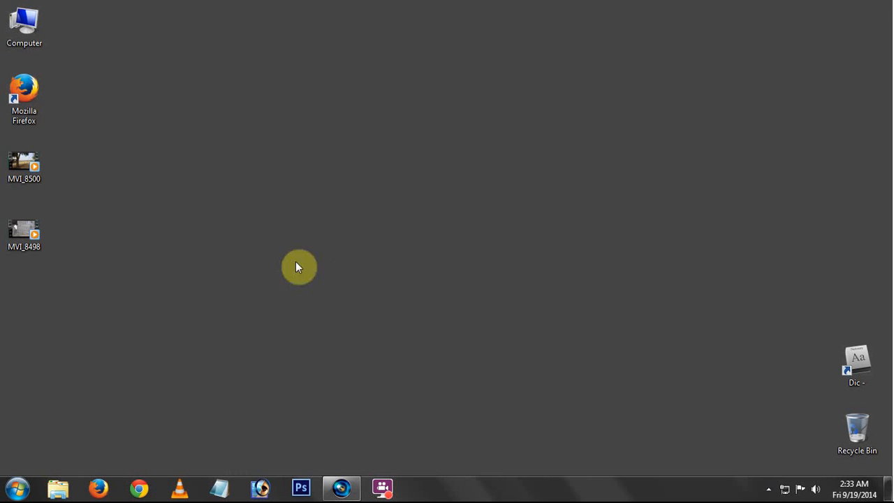
click(30, 171)
ctrl+click(35, 236)
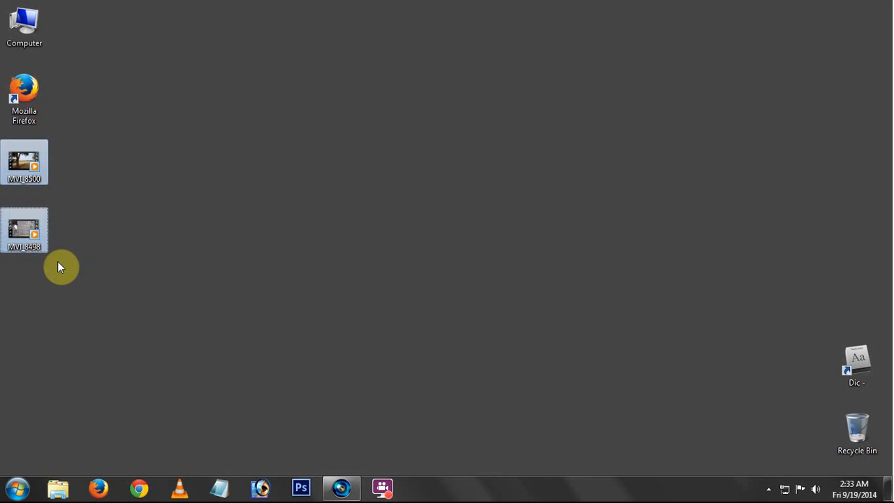
drag(34, 242, 39, 275)
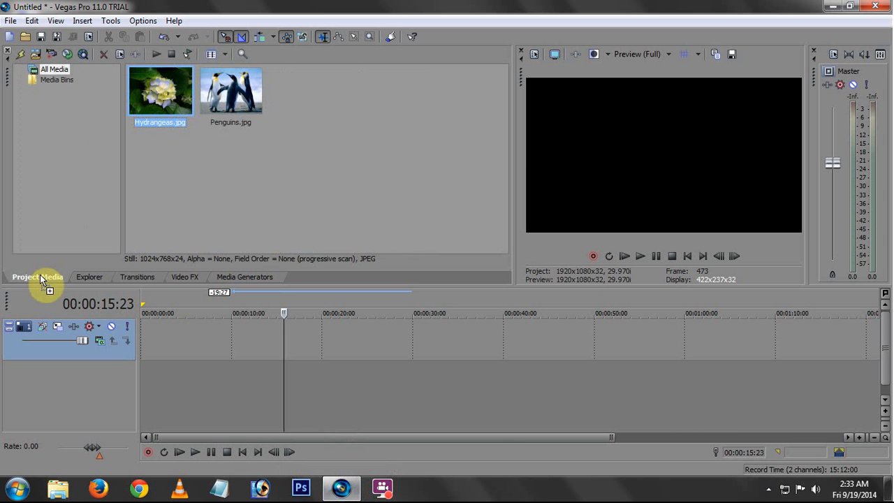
drag(331, 167, 371, 162)
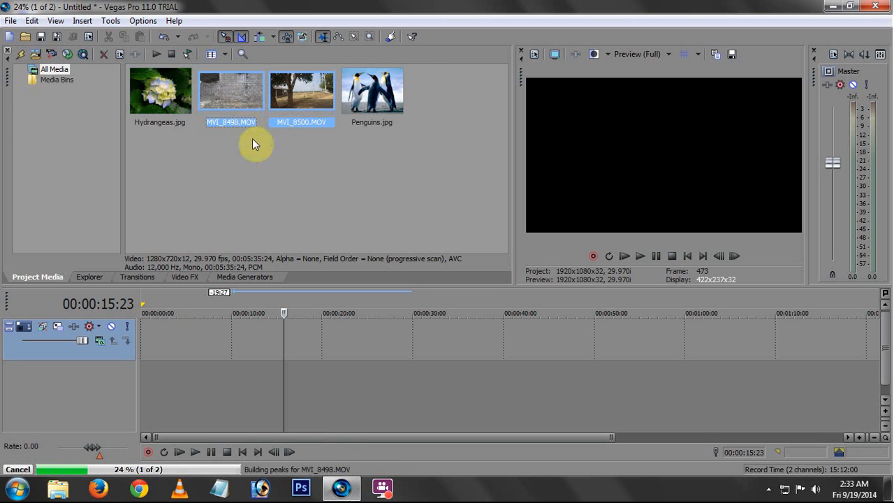
Place MVI_8500.MOV on the timeline with its start at about 2 seconds
click(302, 108)
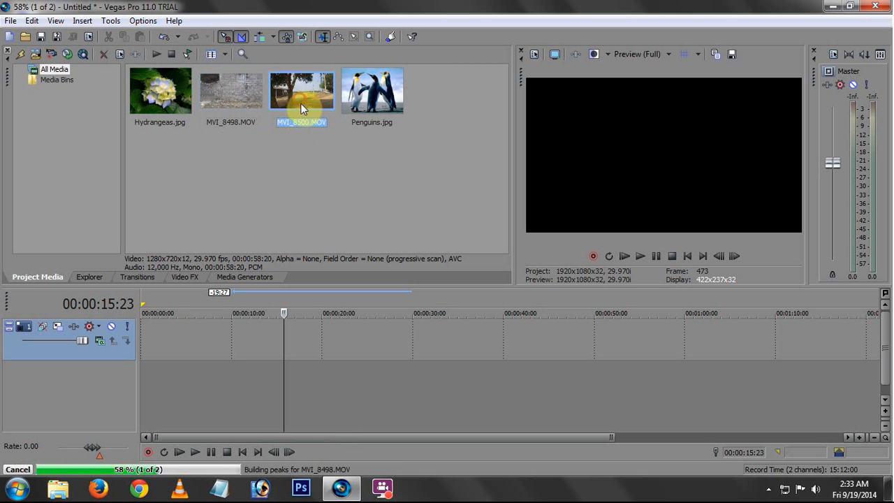
drag(303, 95, 214, 338)
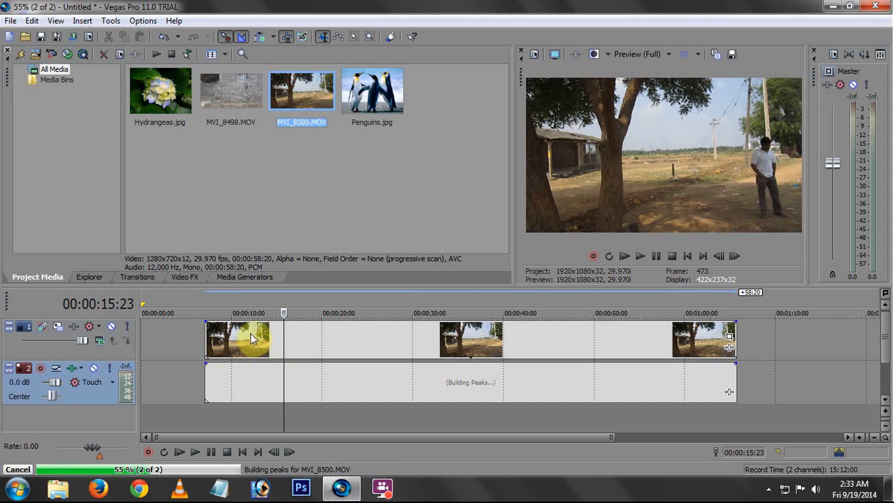
click(241, 342)
drag(322, 342, 278, 339)
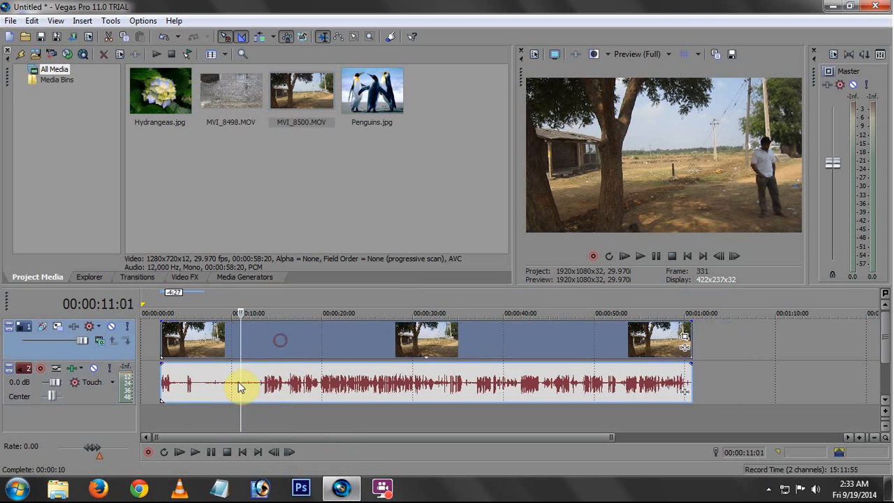
Scrub the start of the MVI_8500 clip and mute its audio track
mouse_move(241, 371)
mouse_down()
mouse_move(272, 373)
mouse_move(253, 373)
mouse_up()
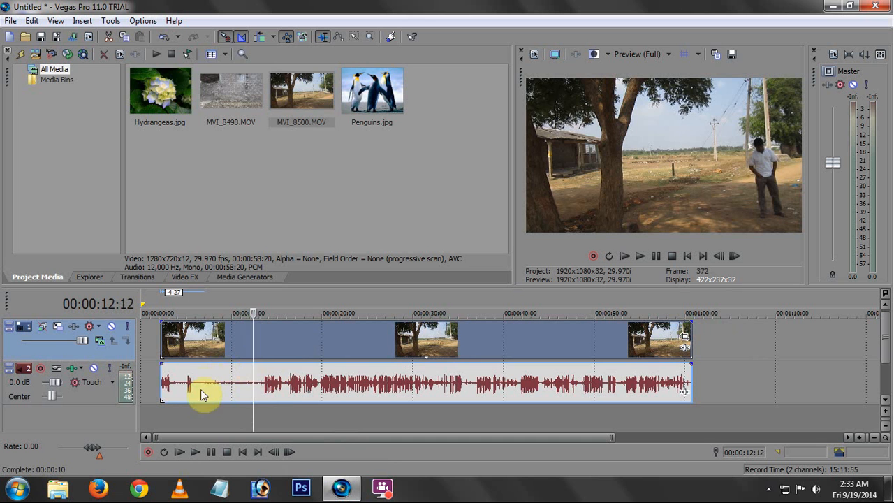
drag(253, 336, 231, 337)
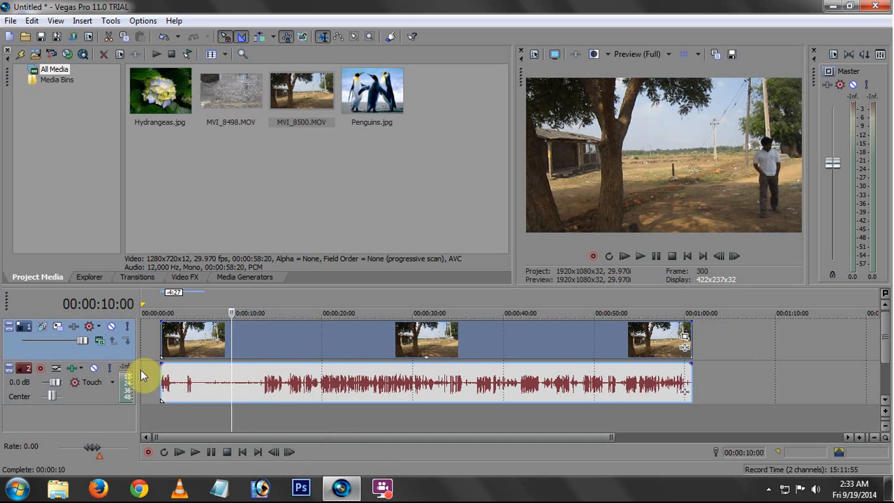
click(94, 369)
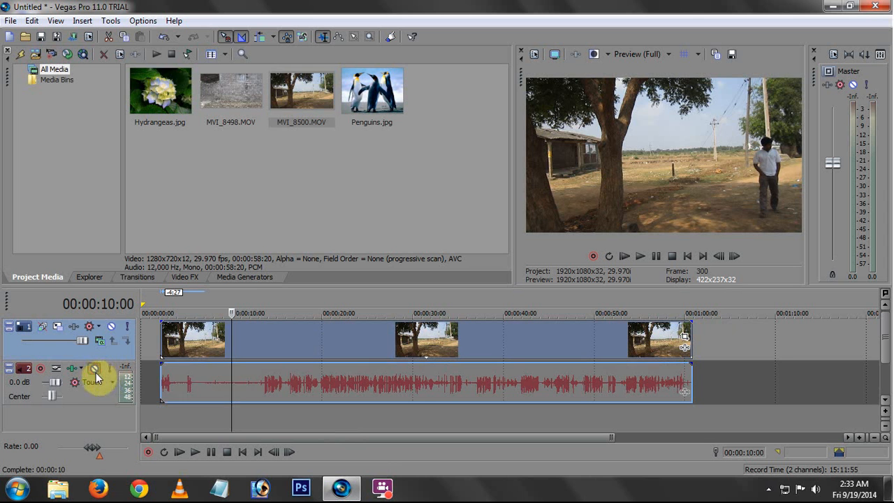
Try splitting the MVI_8500 clip at 00:00:15:23 and shifting its first piece earlier, and undo it
drag(233, 377, 283, 385)
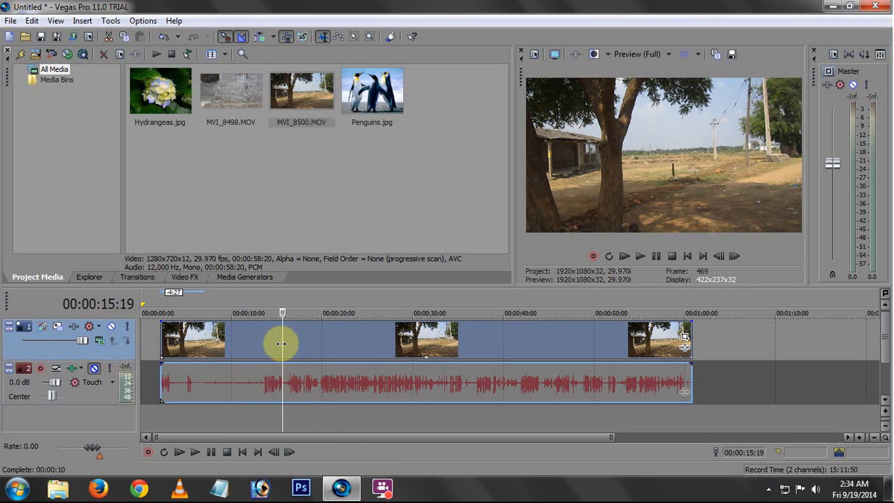
mouse_move(281, 343)
mouse_down()
mouse_move(300, 342)
mouse_move(254, 347)
mouse_move(284, 348)
mouse_up()
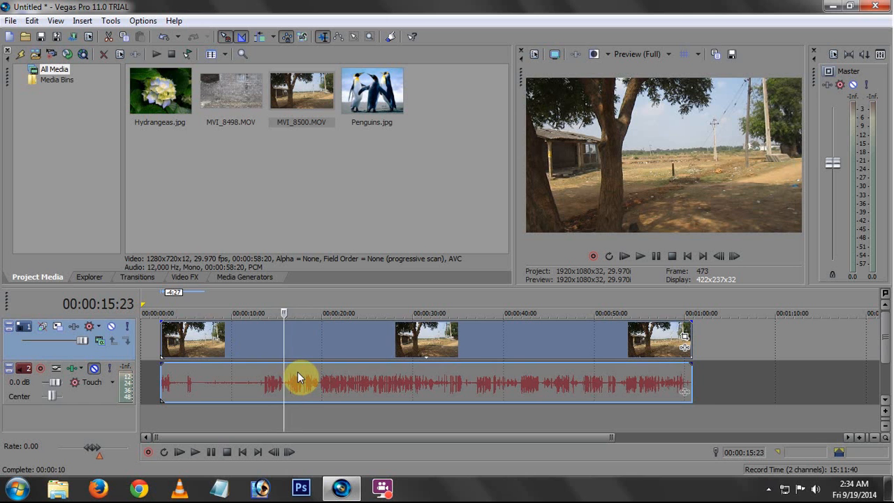
key(s)
drag(240, 355, 229, 348)
mouse_move(317, 337)
mouse_down()
mouse_move(333, 343)
mouse_move(319, 343)
mouse_up()
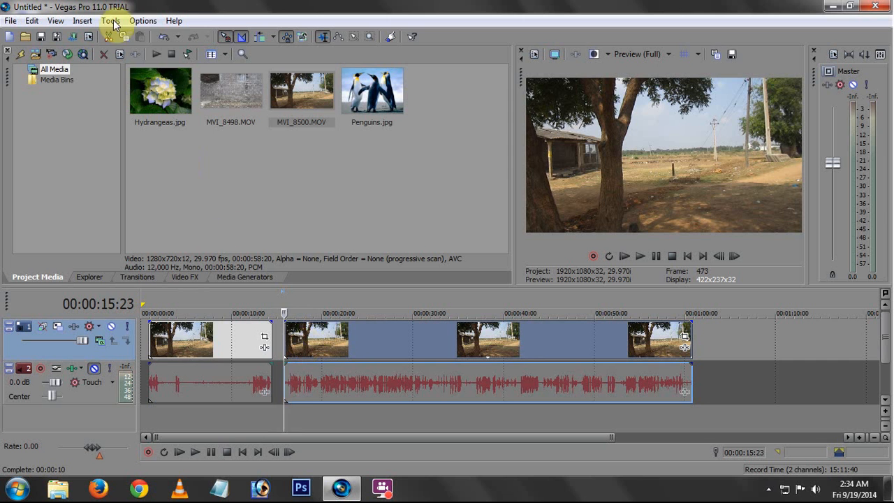
click(164, 37)
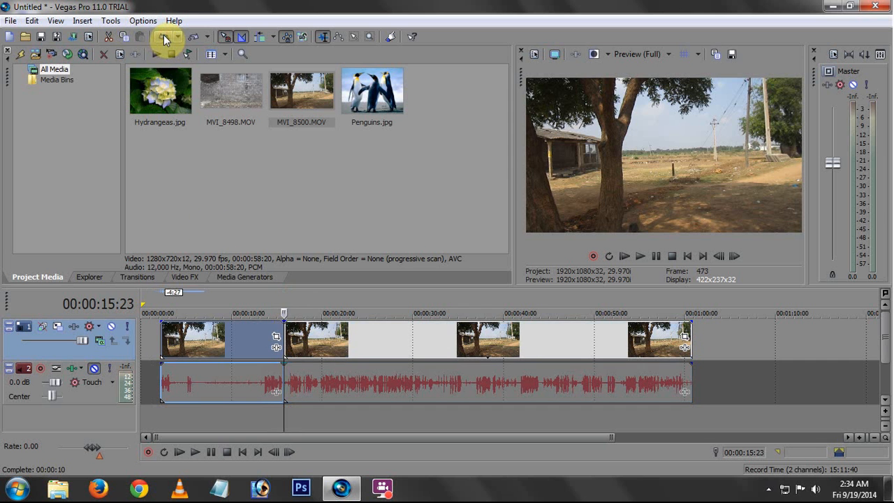
click(164, 38)
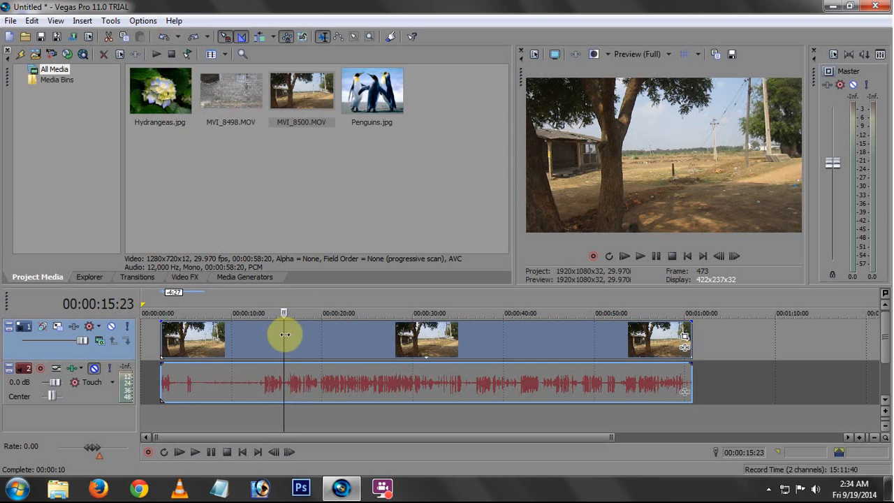
Split the MVI_8500 clip at 00:00:15:21 and shift its first piece about 1.5 seconds earlier
drag(285, 335, 283, 333)
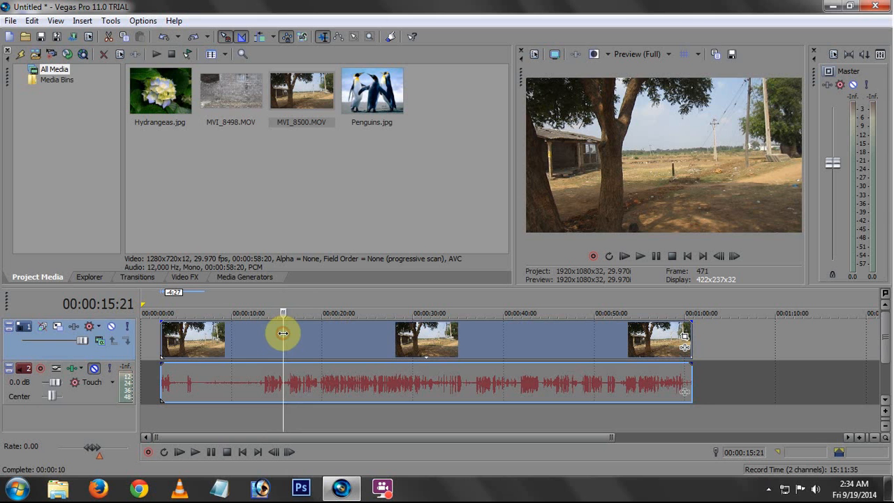
click(32, 21)
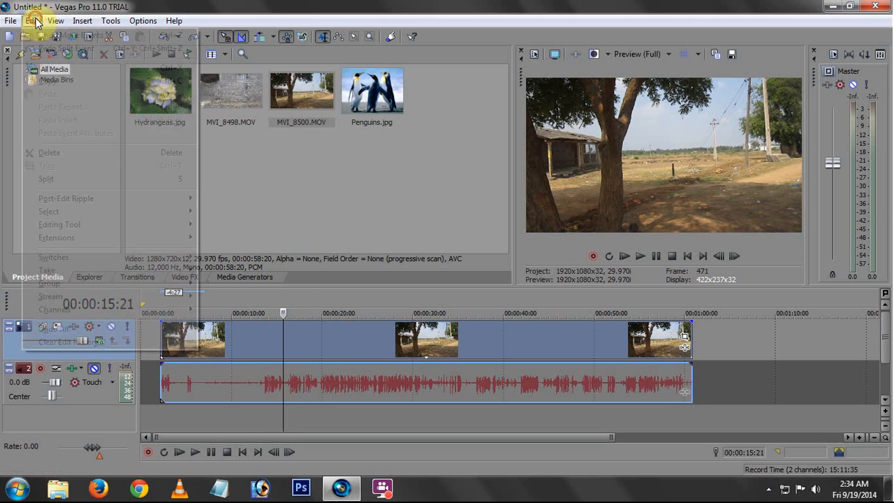
click(67, 180)
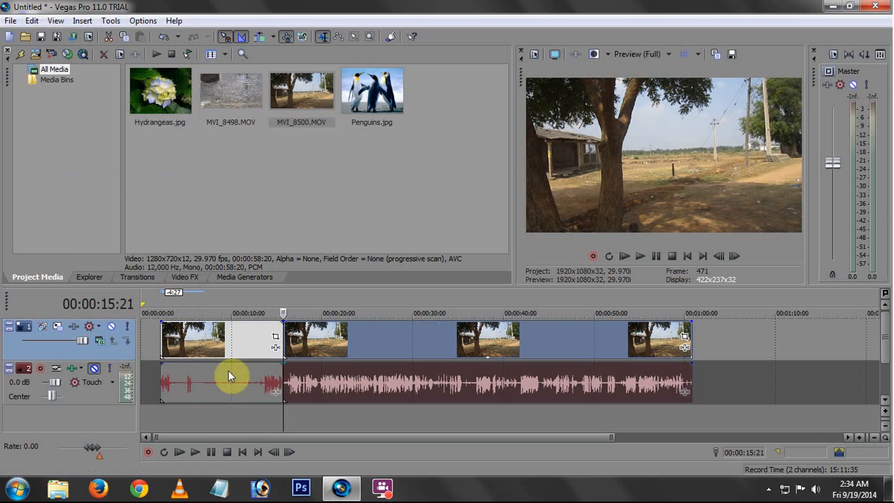
drag(247, 340, 232, 341)
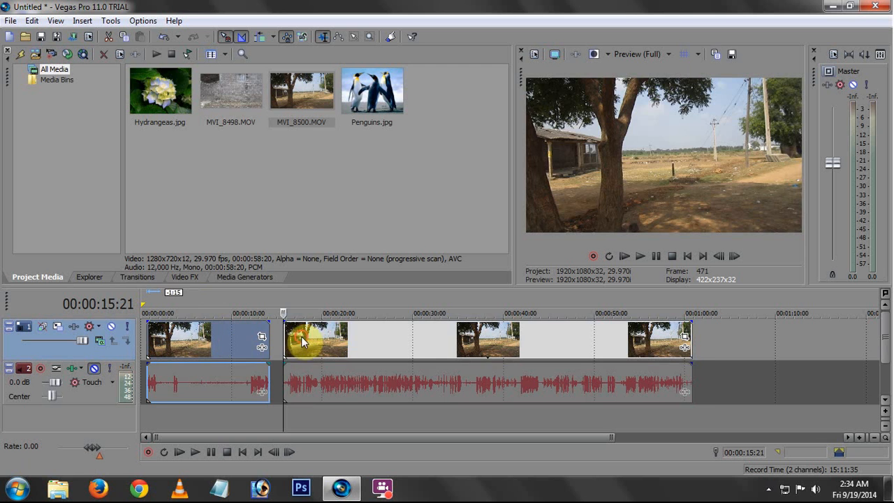
Delete the first piece of the split clip and move the remaining piece to start at 10 seconds
click(301, 336)
click(192, 341)
right_click(208, 343)
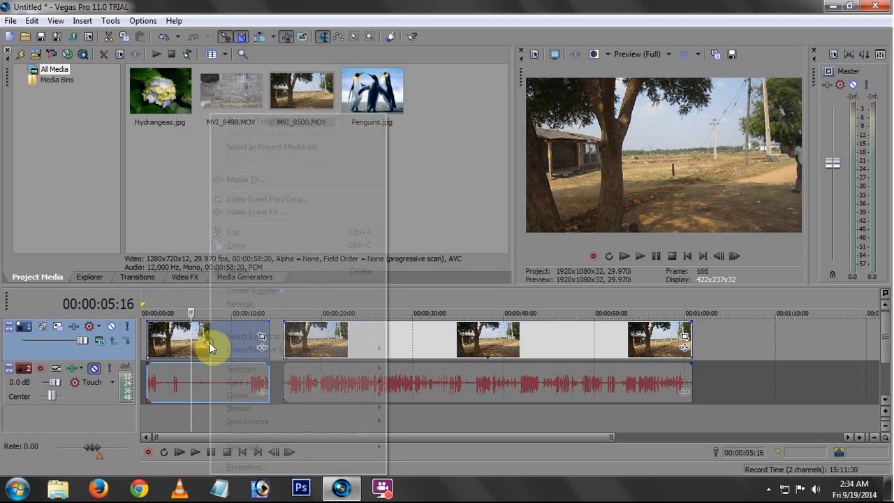
click(224, 271)
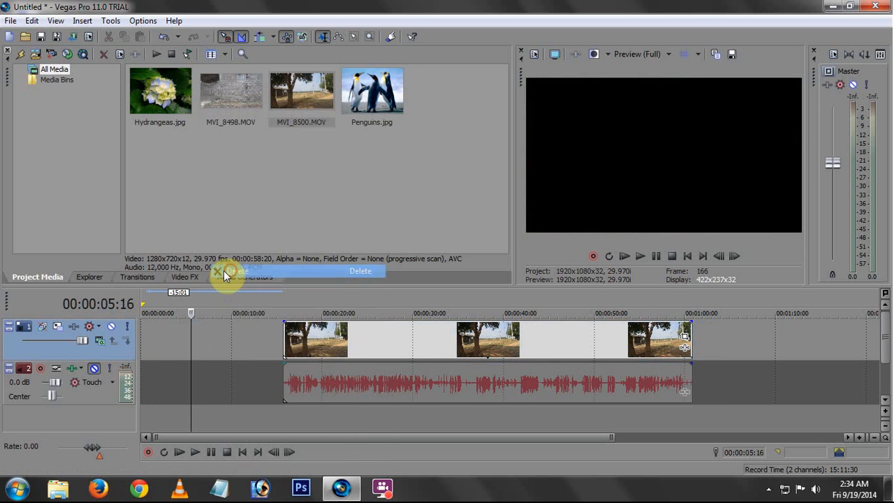
drag(314, 342, 261, 338)
Scrub the remaining MVI_8500 piece between about 10 and 16 seconds to examine its opening footage
click(239, 339)
click(255, 340)
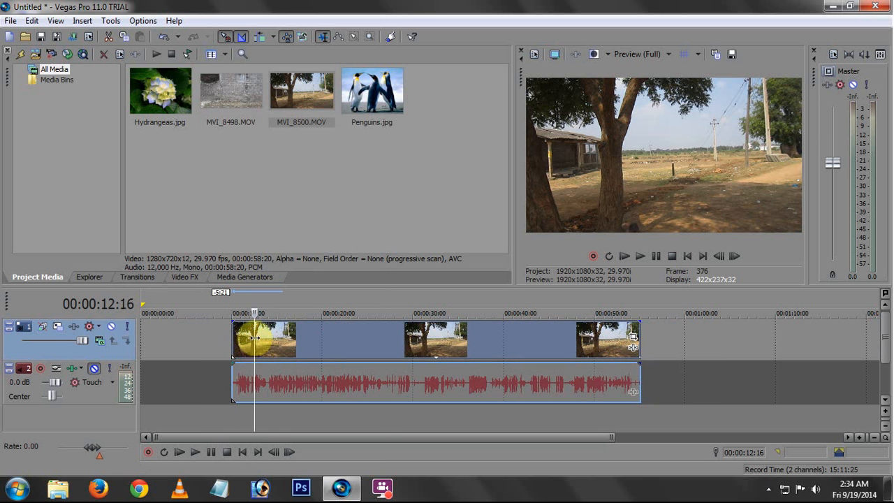
click(235, 339)
click(274, 339)
click(285, 337)
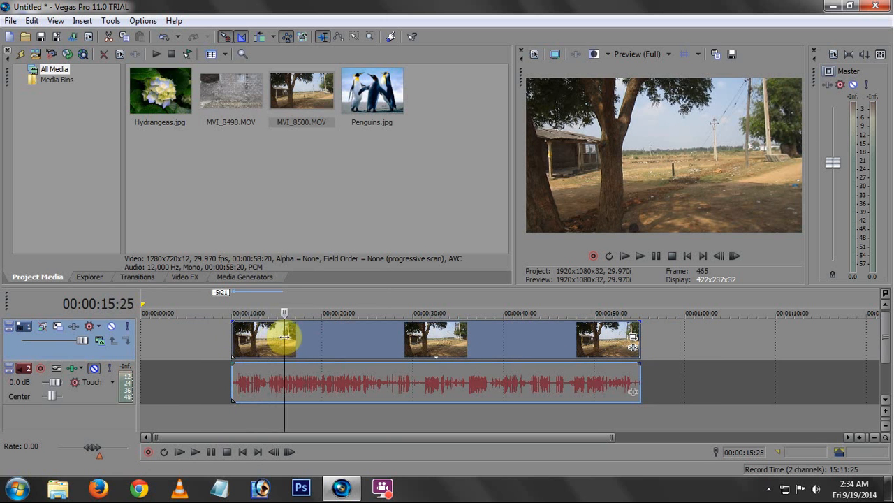
click(285, 337)
click(282, 337)
click(287, 335)
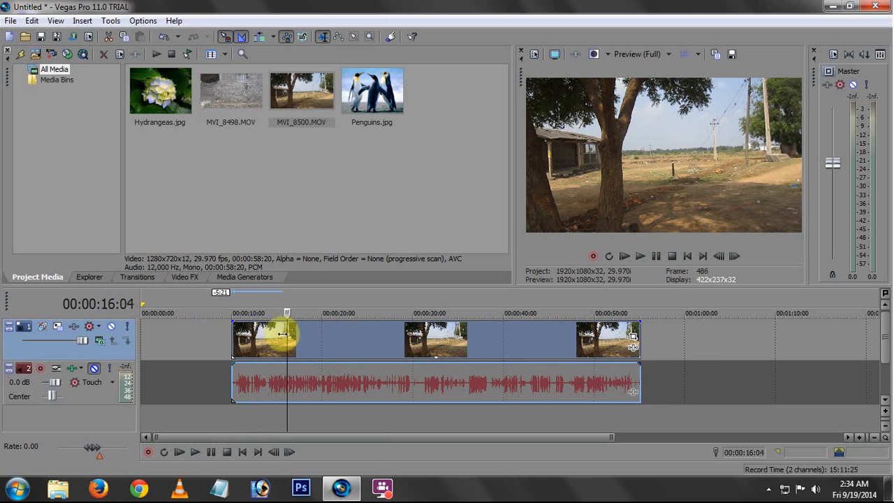
Split the MVI_8500 clip at 00:00:14:29, pull the second piece away to start at 20 seconds, and delete it
click(278, 338)
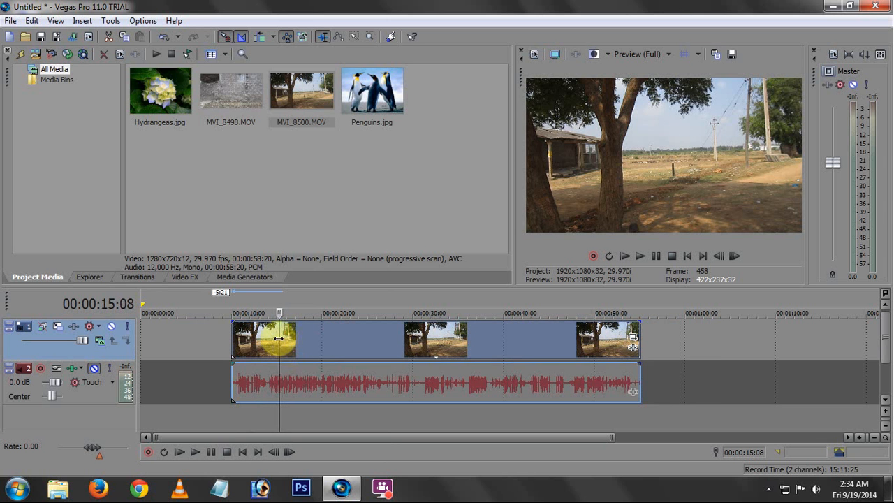
click(274, 338)
click(277, 337)
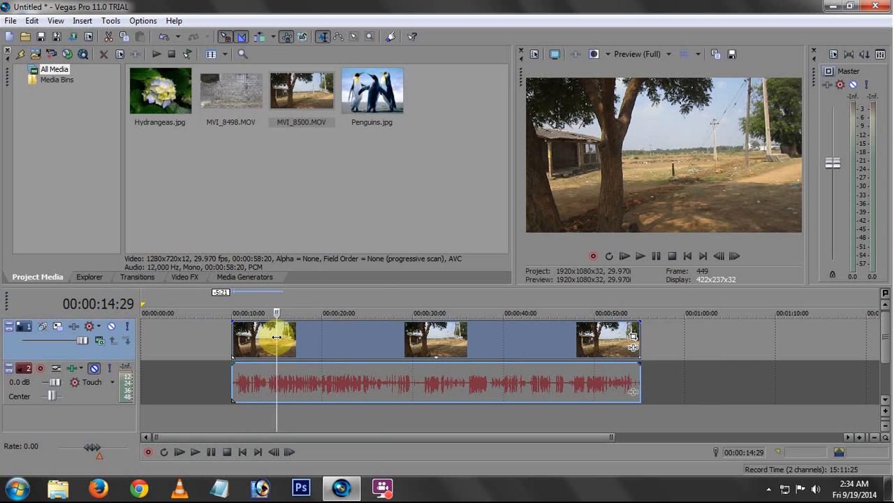
key(s)
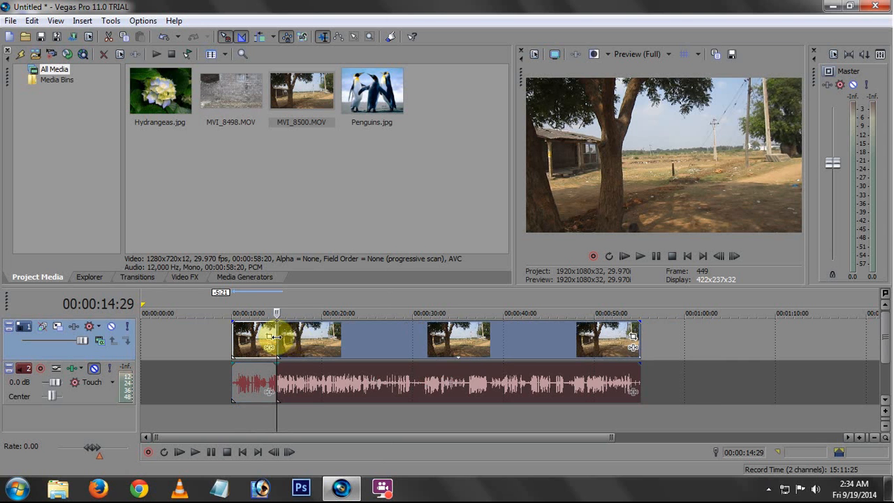
drag(296, 339, 376, 342)
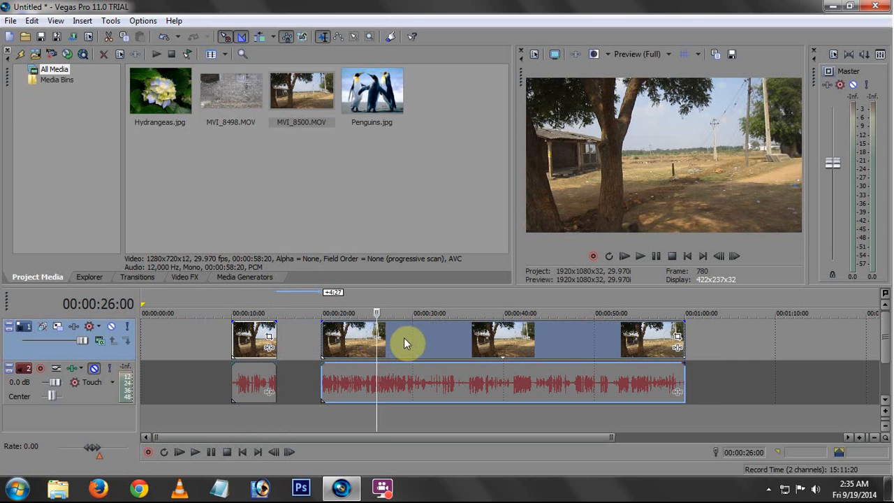
right_click(406, 339)
click(428, 271)
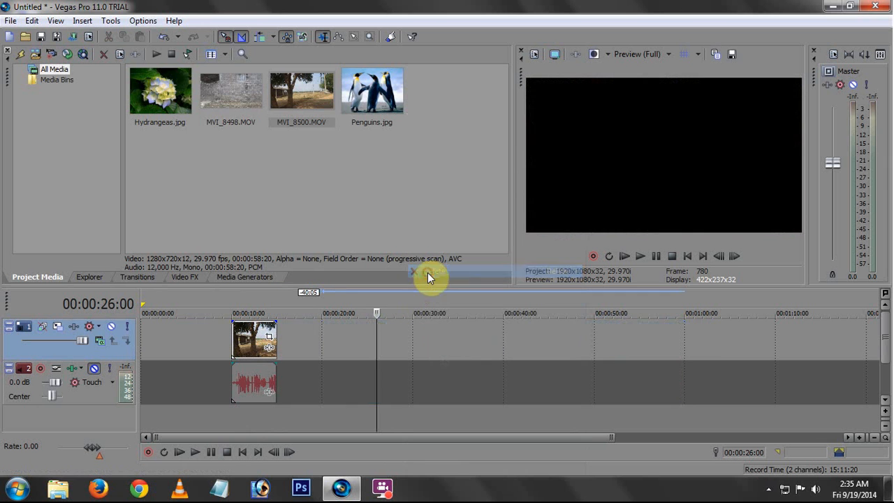
Add MVI_8498.MOV to the timeline starting at about 18 seconds and split it at 00:00:27:15
click(234, 99)
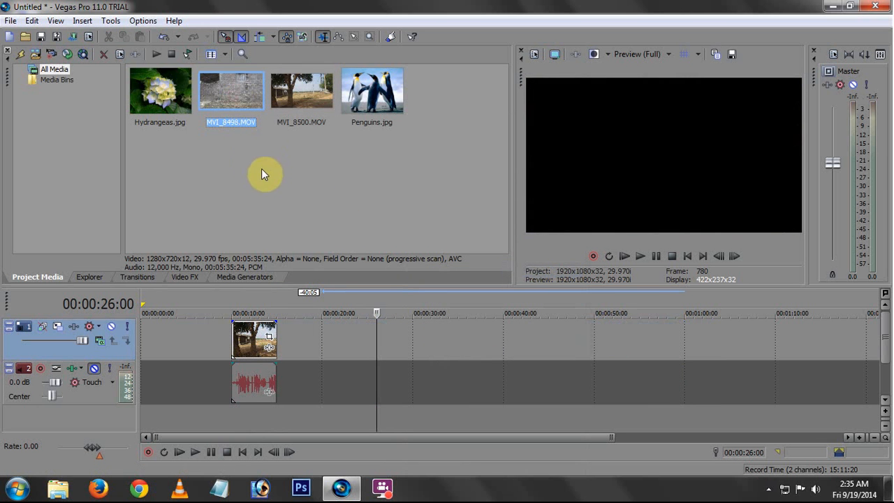
drag(235, 98, 390, 334)
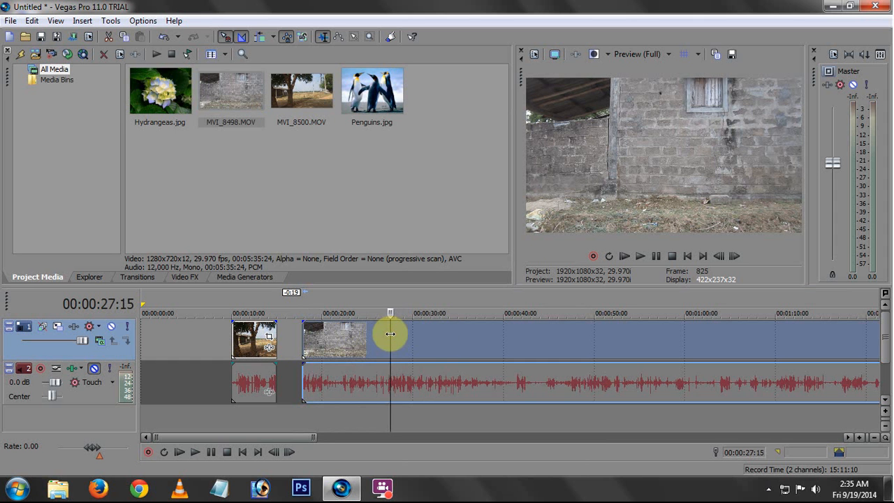
key(s)
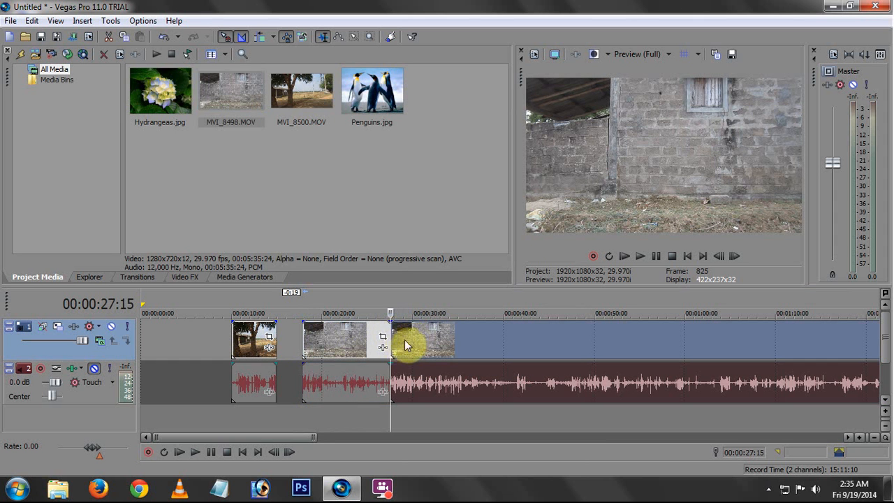
Separate the long second piece of the MVI_8498 clip from the first and delete it
drag(416, 337, 439, 337)
click(479, 342)
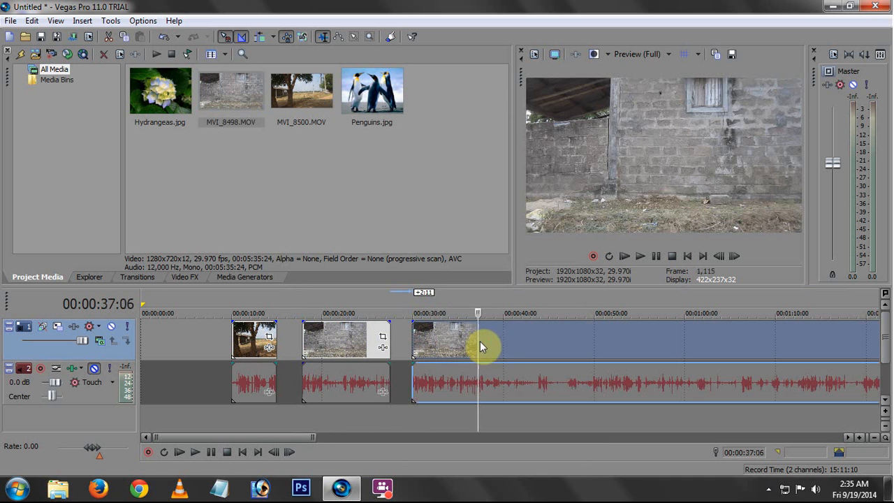
right_click(453, 336)
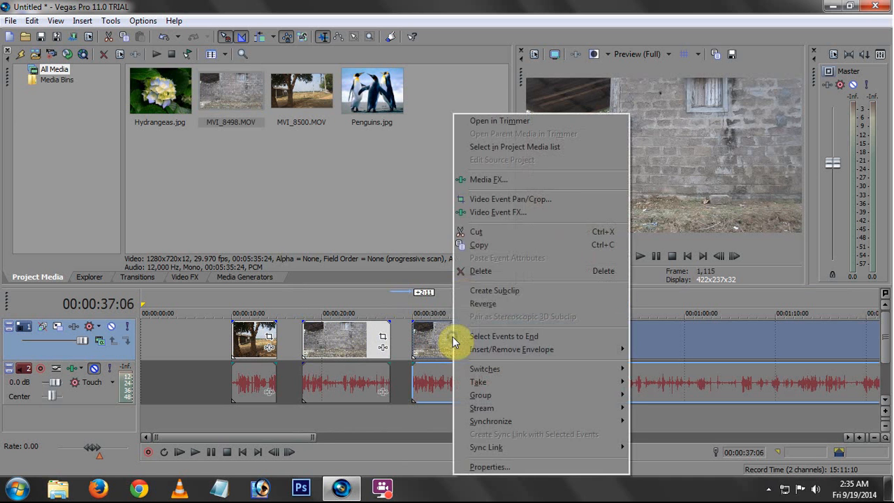
click(473, 270)
Move the MVI_8500 clip later until its end meets the start of the MVI_8498 clip
click(325, 340)
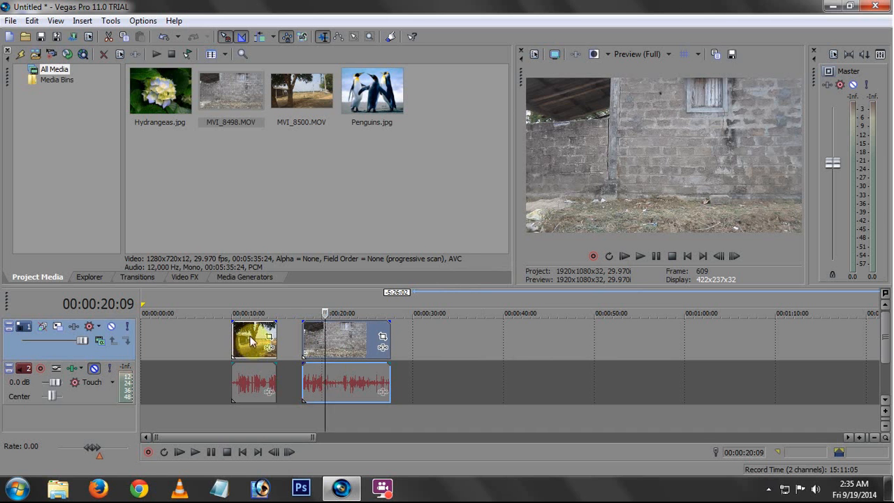
drag(250, 341, 270, 341)
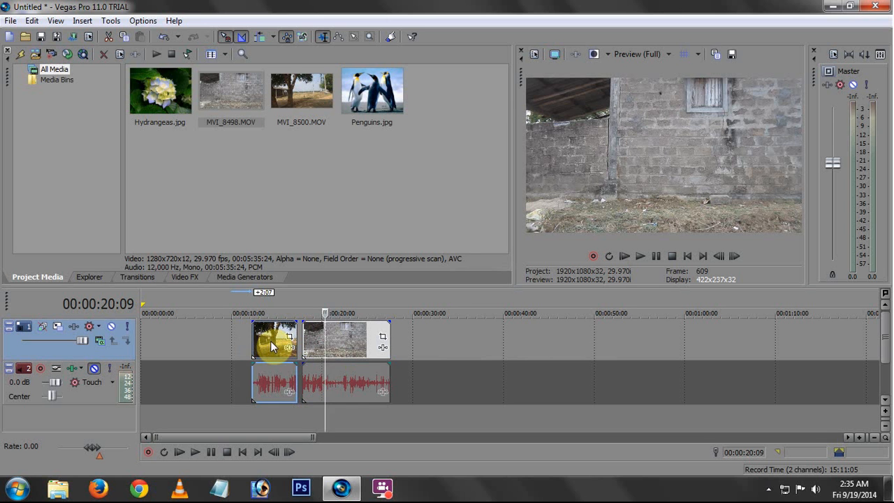
drag(270, 340, 273, 344)
Play and scrub across the cut between the MVI_8500 and MVI_8498 clips to check how they join
click(283, 337)
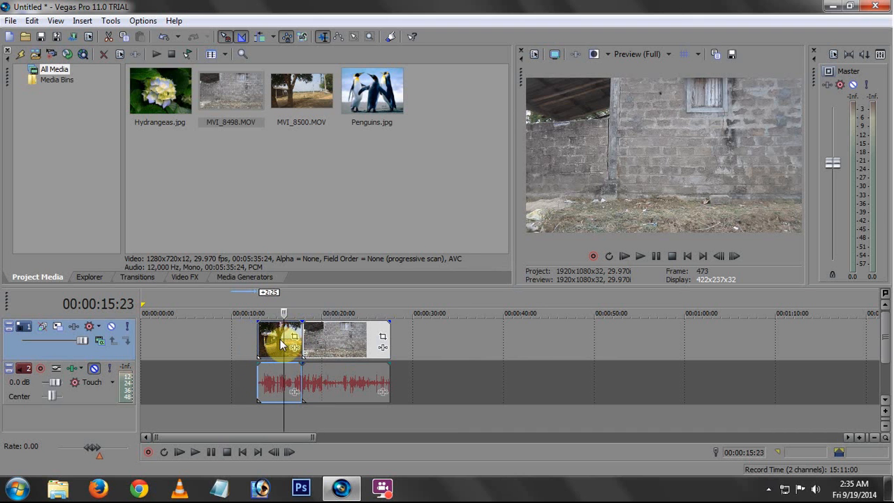
drag(285, 337, 291, 335)
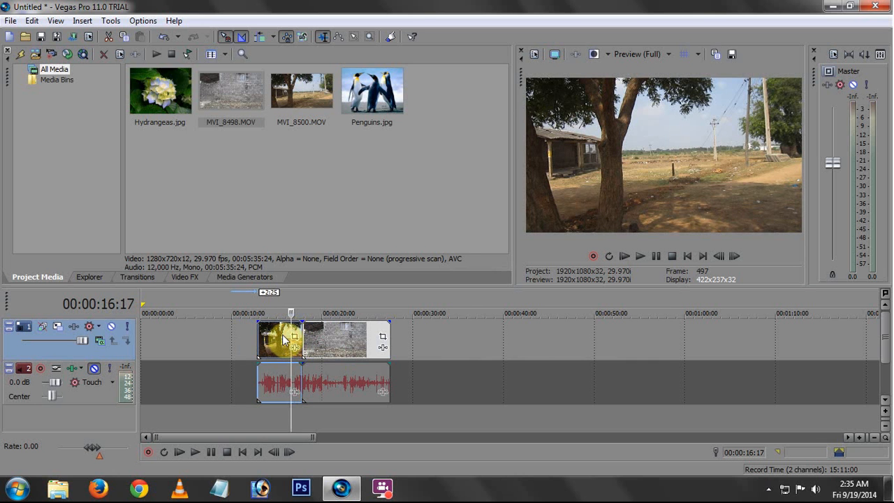
click(195, 452)
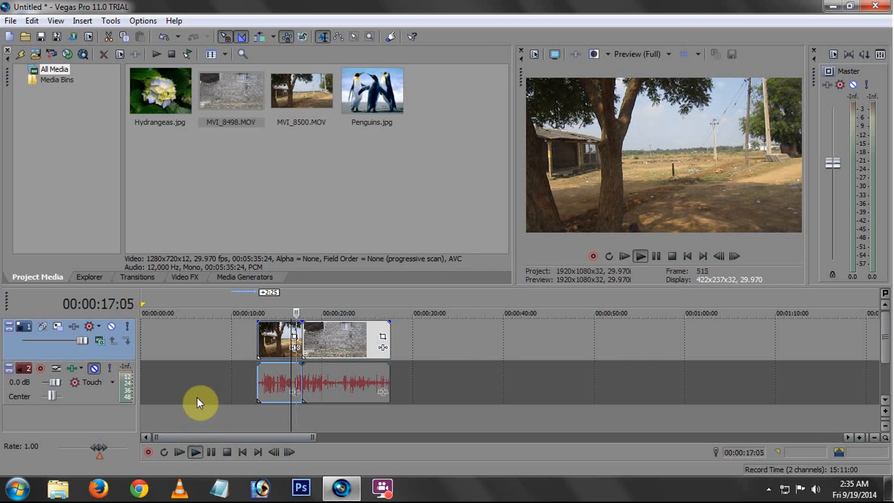
key(space)
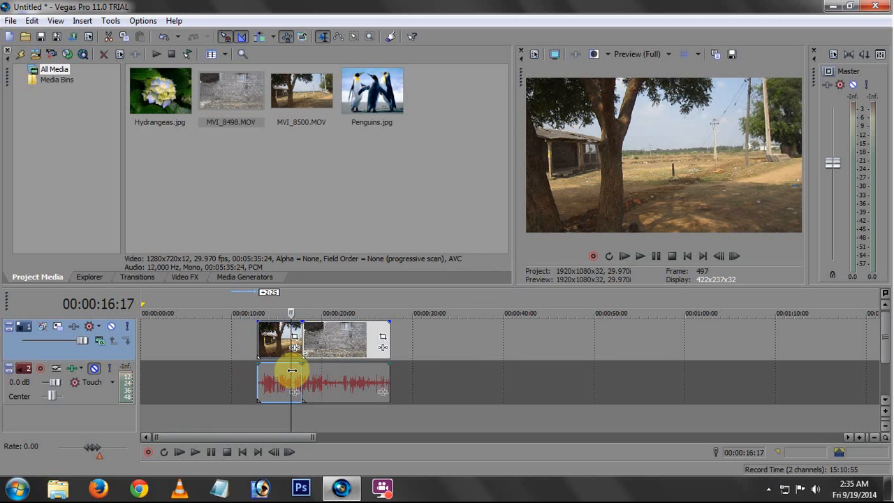
click(294, 369)
click(298, 368)
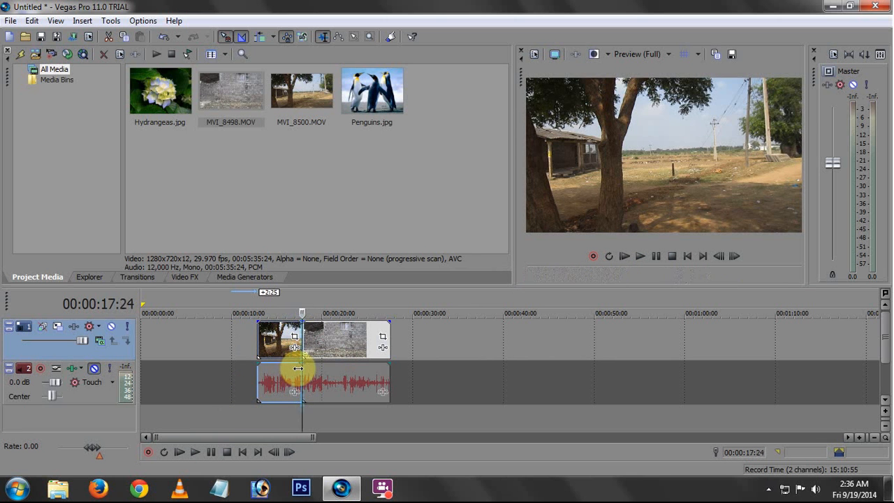
mouse_move(298, 368)
mouse_down()
mouse_move(309, 367)
mouse_move(291, 365)
mouse_move(309, 365)
mouse_move(287, 365)
mouse_up()
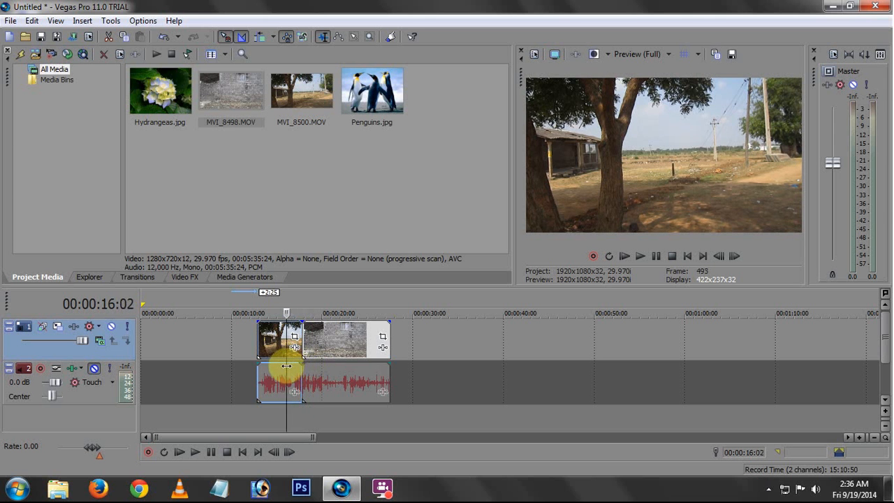
Shift the MVI_8498 clip earlier so it overlaps the end of the MVI_8500 clip with a 2:05 crossfade
mouse_move(335, 342)
mouse_down()
mouse_move(342, 343)
mouse_move(320, 346)
mouse_move(357, 347)
mouse_move(318, 342)
mouse_up()
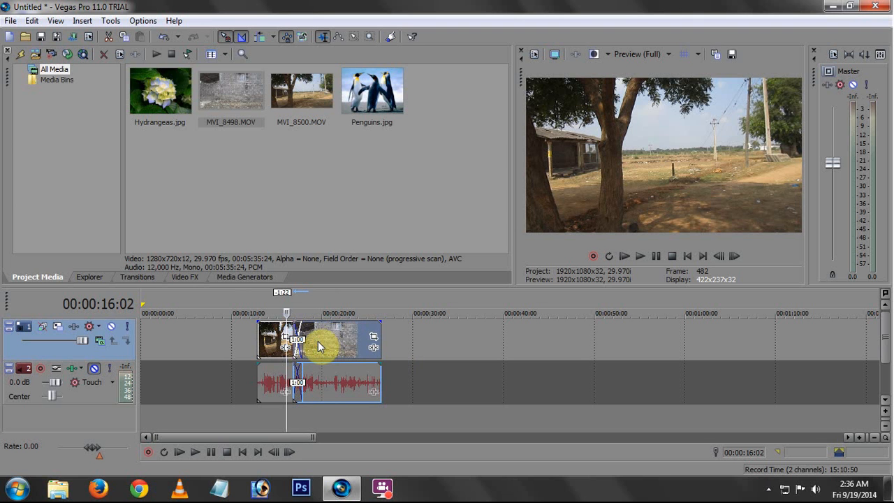
click(272, 371)
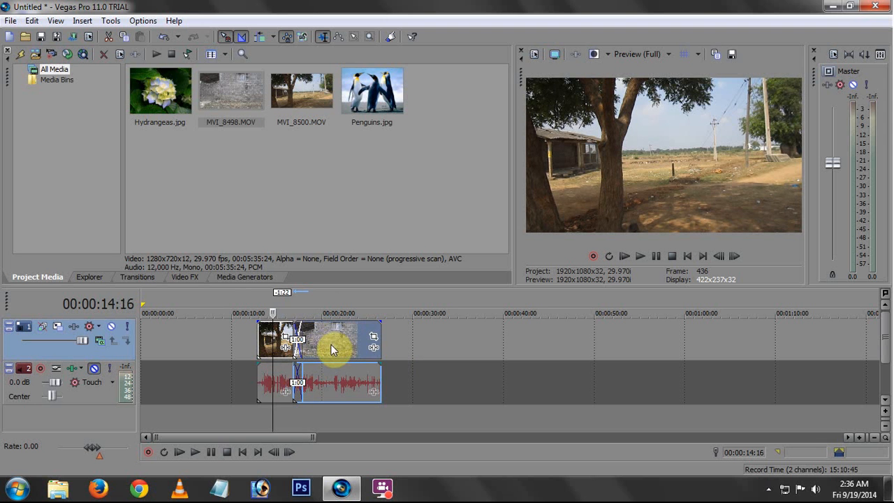
drag(328, 345, 318, 347)
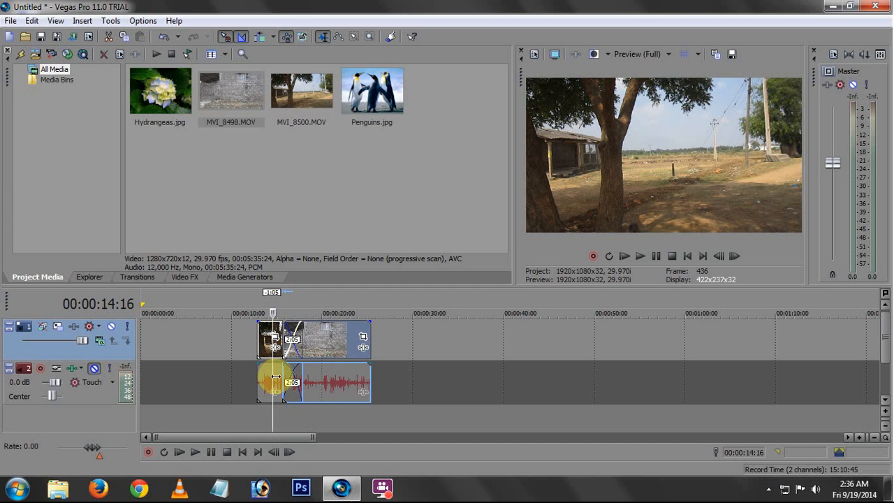
Play the crossfade between the two clips from 00:00:14:16 to examine the blend
click(276, 377)
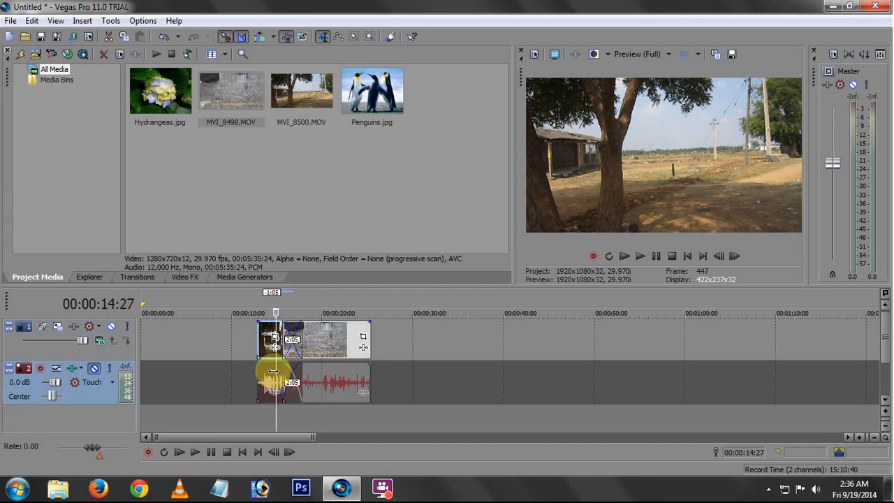
key(space)
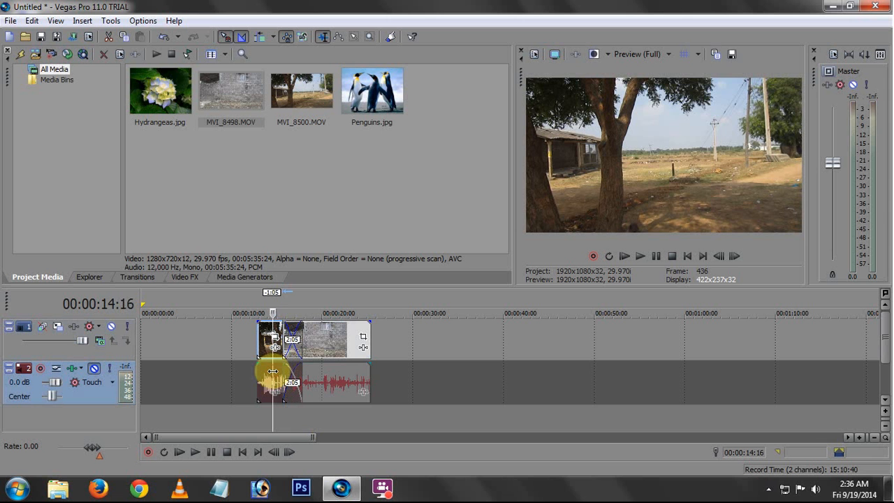
key(space)
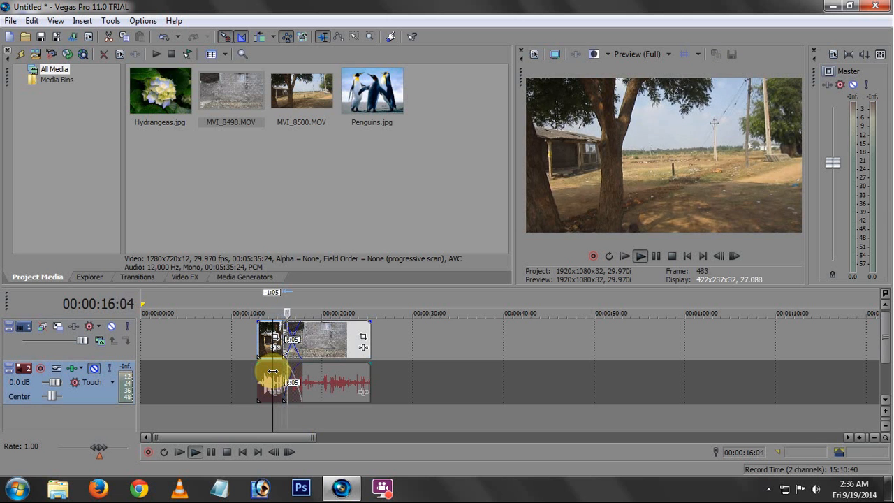
key(space)
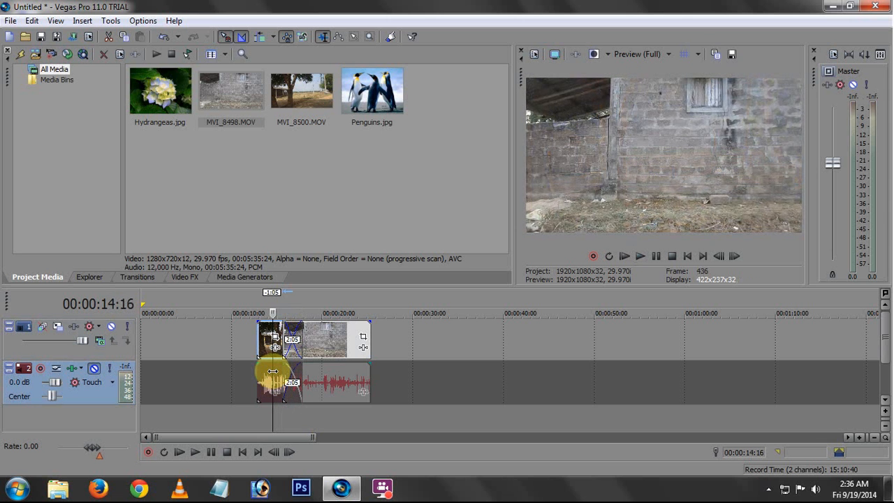
mouse_move(273, 371)
mouse_down()
mouse_move(310, 371)
mouse_move(275, 379)
mouse_up()
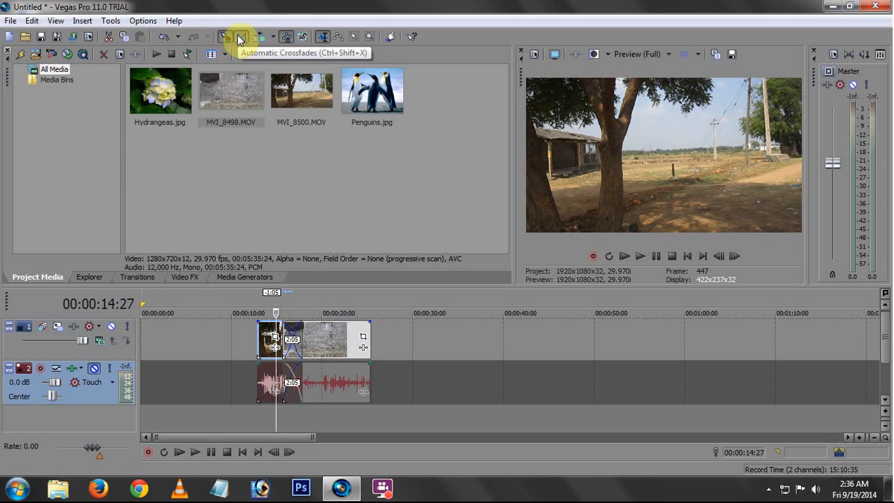
Turn off Automatic Crossfades, move the MVI_8498 clip away to about 24 seconds and return it to the end of MVI_8500
click(239, 36)
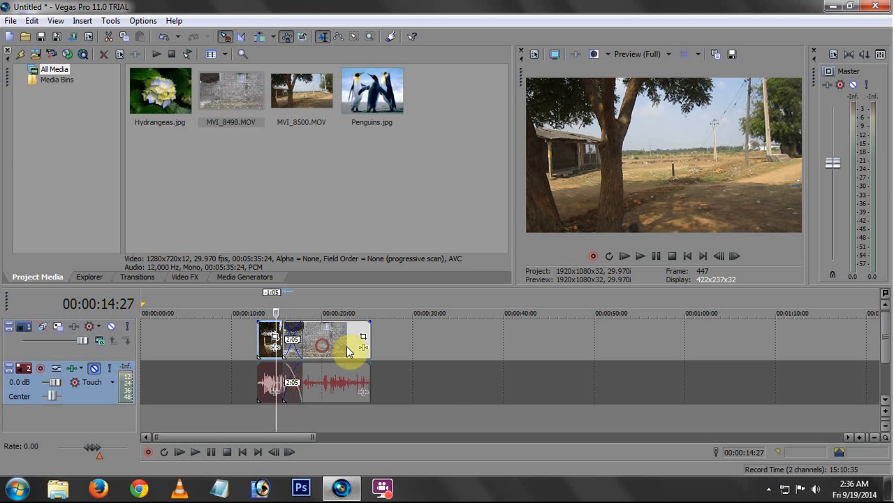
drag(347, 346, 342, 367)
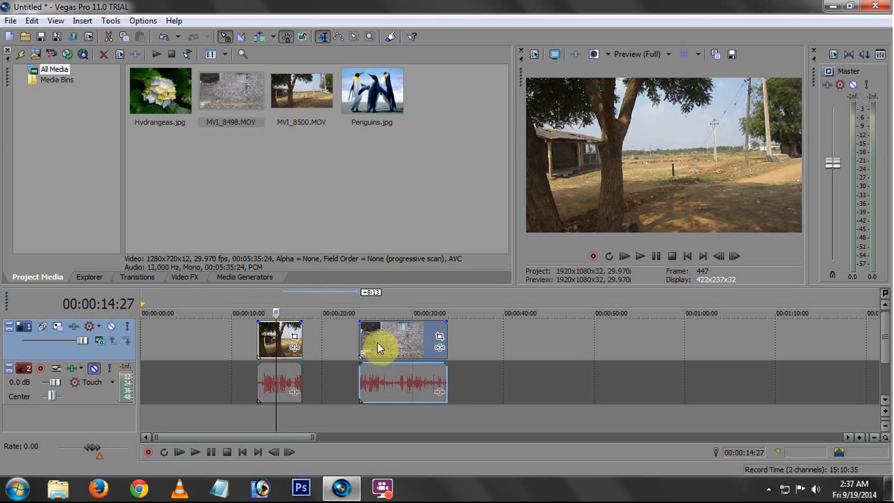
click(273, 343)
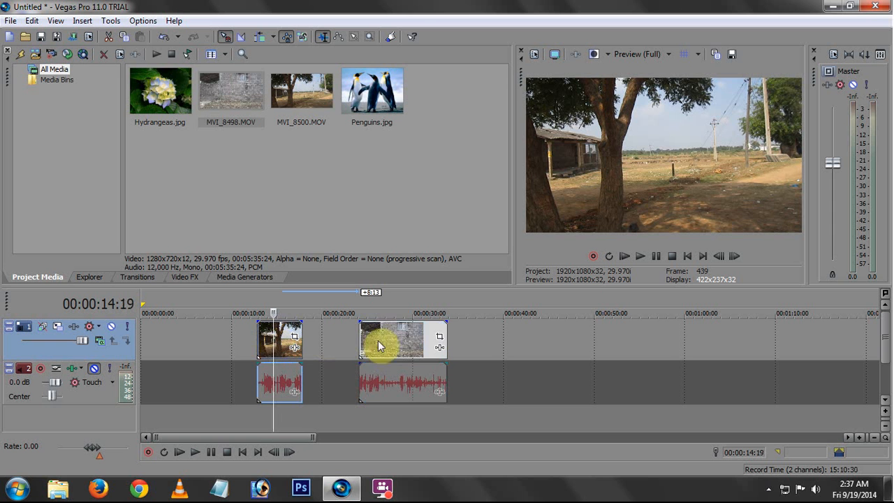
drag(403, 332, 350, 335)
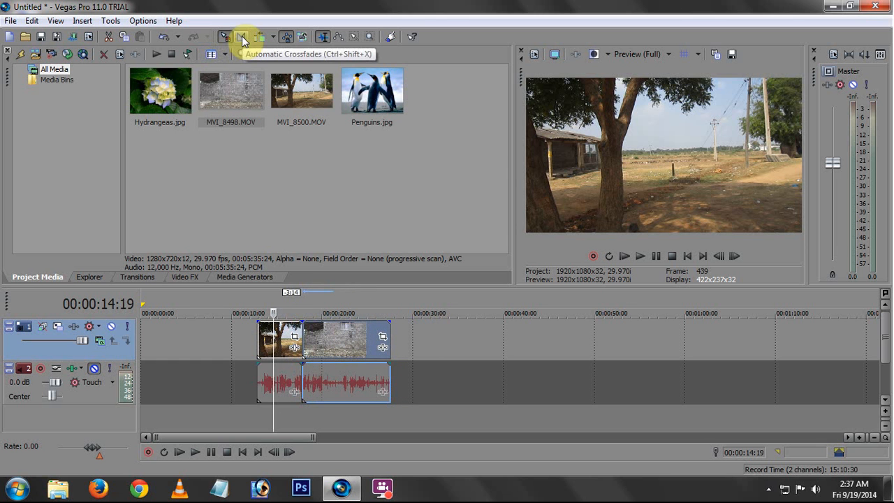
Turn on Automatic Crossfades and overlap the MVI_8498 clip onto the end of MVI_8500 by 2:05
click(241, 38)
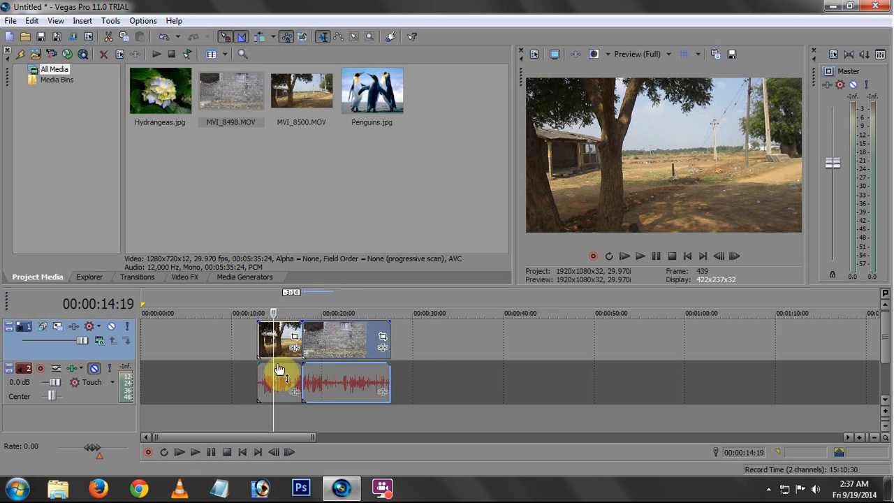
drag(272, 347, 265, 348)
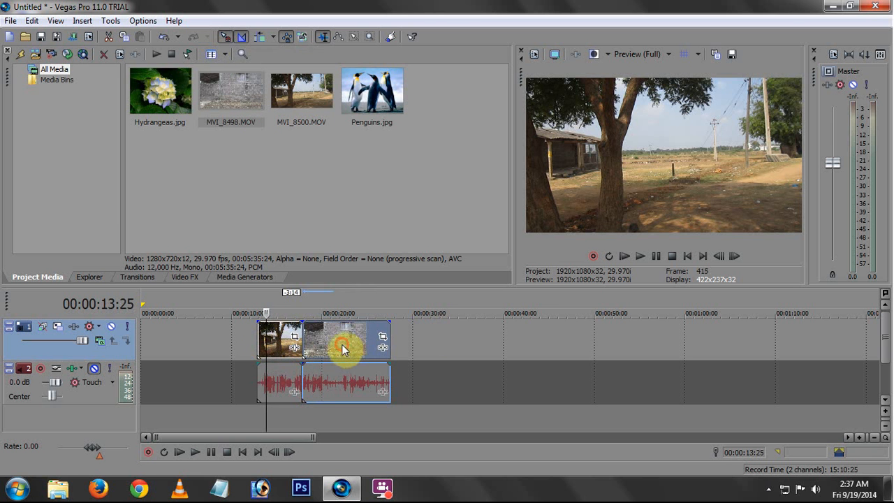
drag(342, 350, 323, 349)
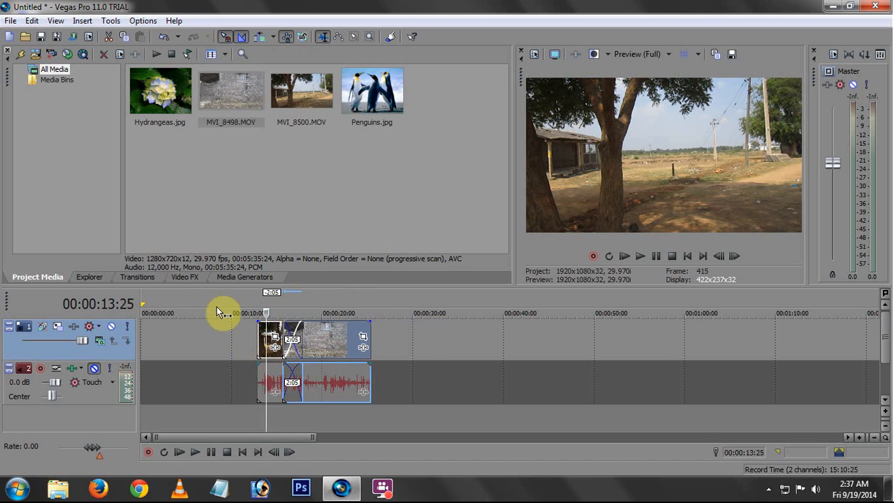
Apply the Simple preset of the 3D Blinds transition to the video crossfade between MVI_8500 and MVI_8498, keeping its default settings
click(144, 276)
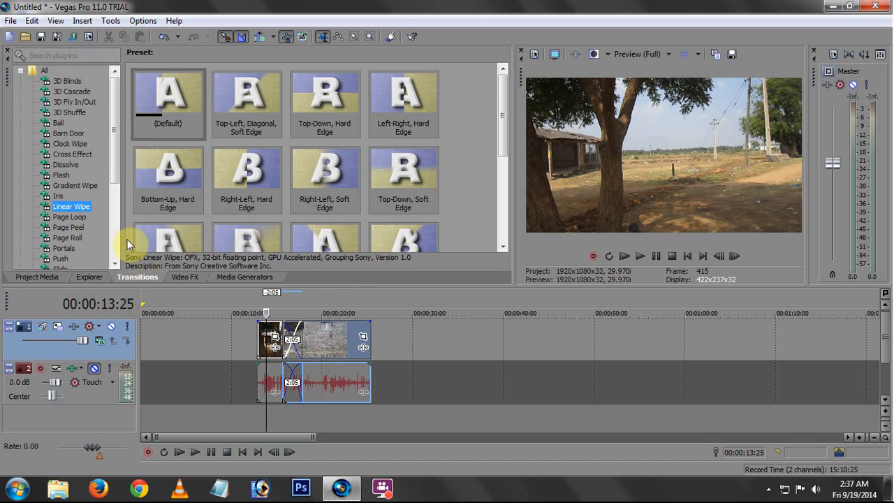
click(72, 92)
click(69, 81)
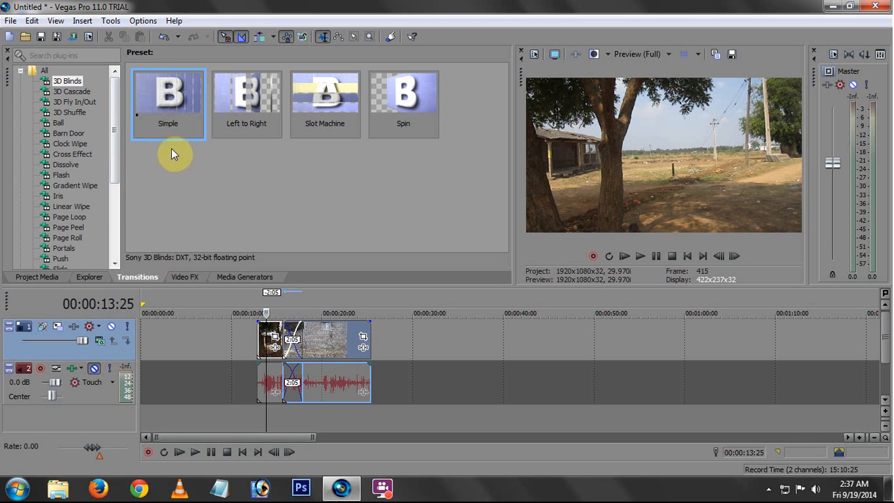
drag(175, 96, 294, 338)
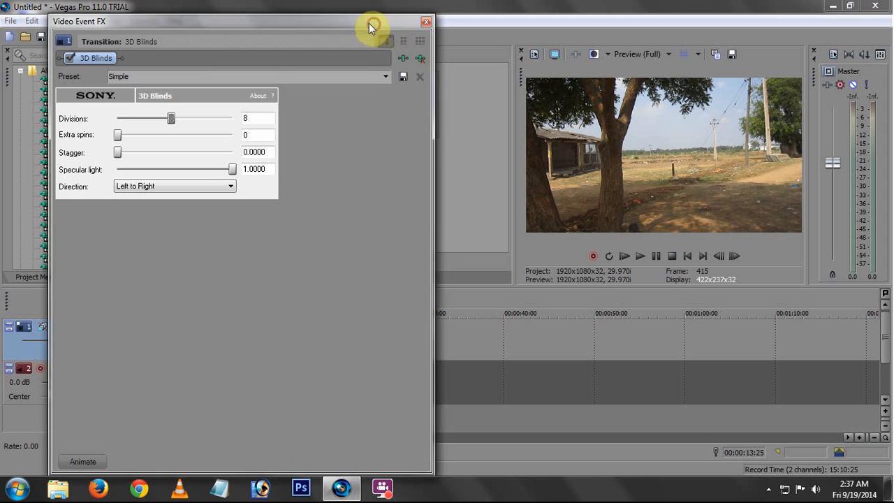
click(426, 21)
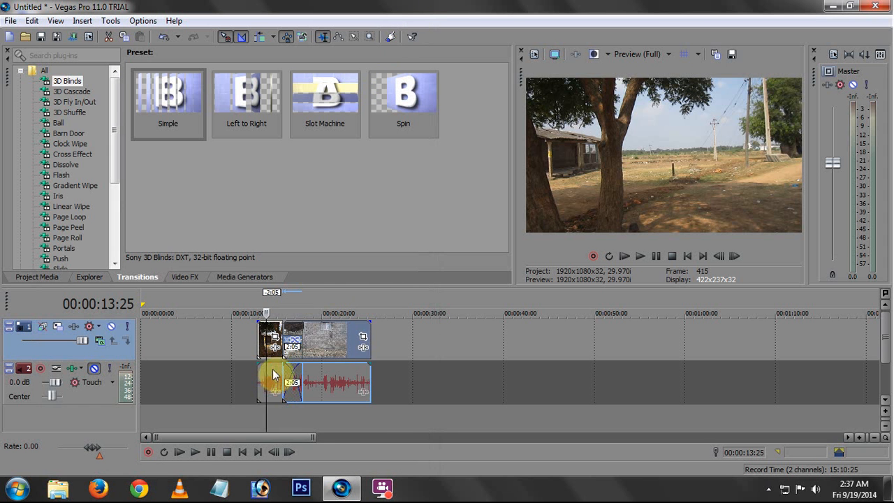
Play the 3D Blinds transition from 00:00:14:21 to examine it, and return the cursor to just before the crossfade
click(274, 375)
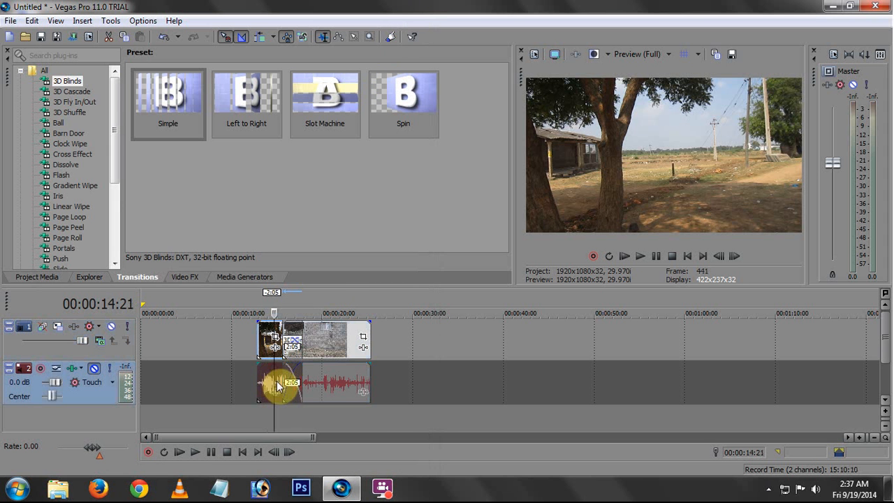
click(196, 454)
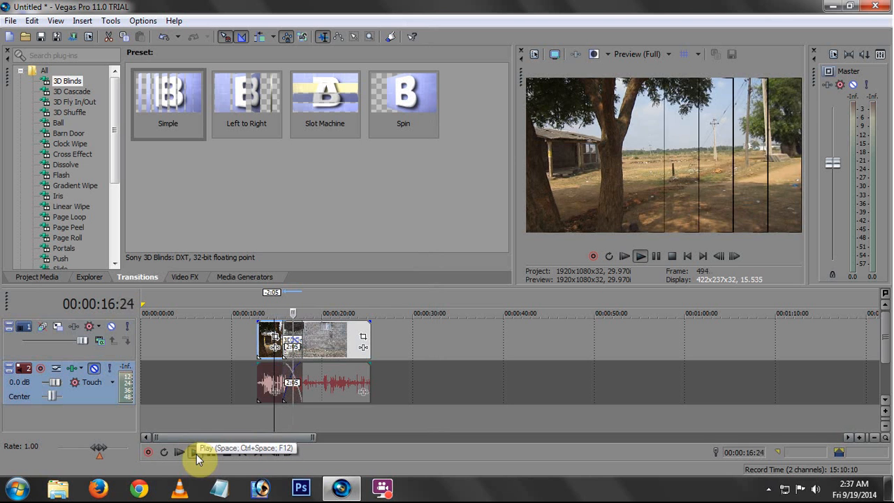
key(space)
click(273, 367)
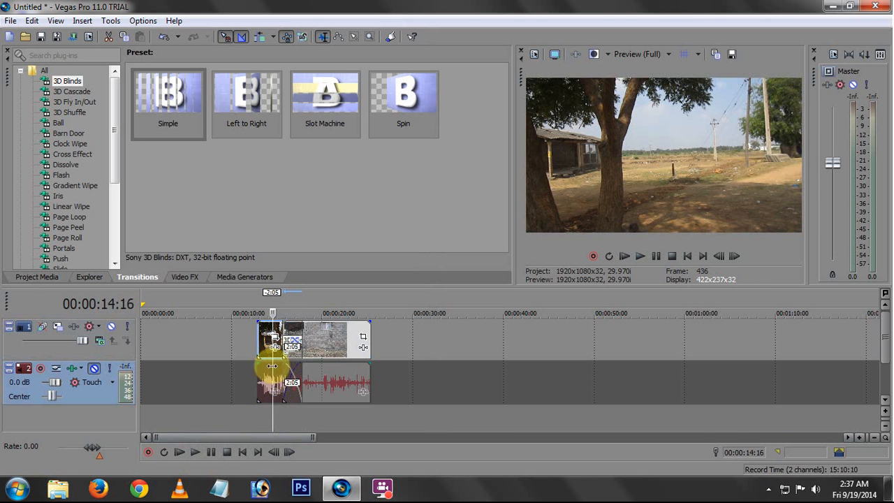
click(282, 366)
click(273, 367)
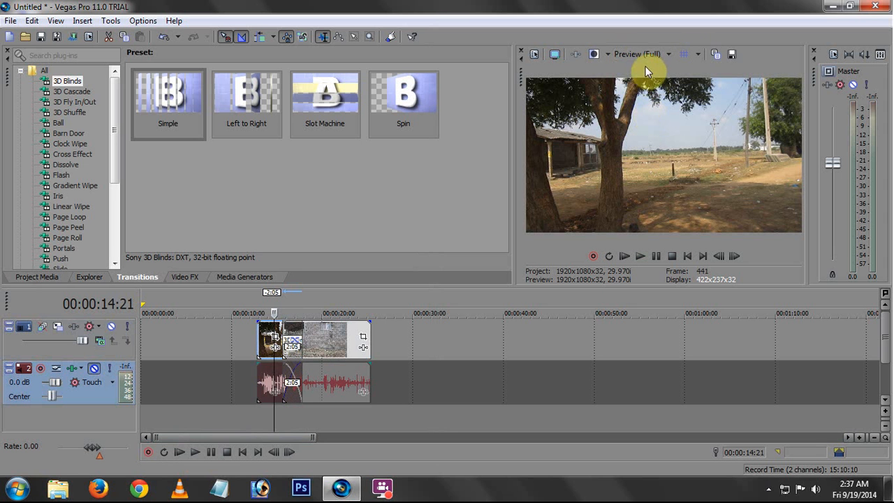
Try the Best (Full) preview quality, and set the video preview to Draft (Full)
click(663, 54)
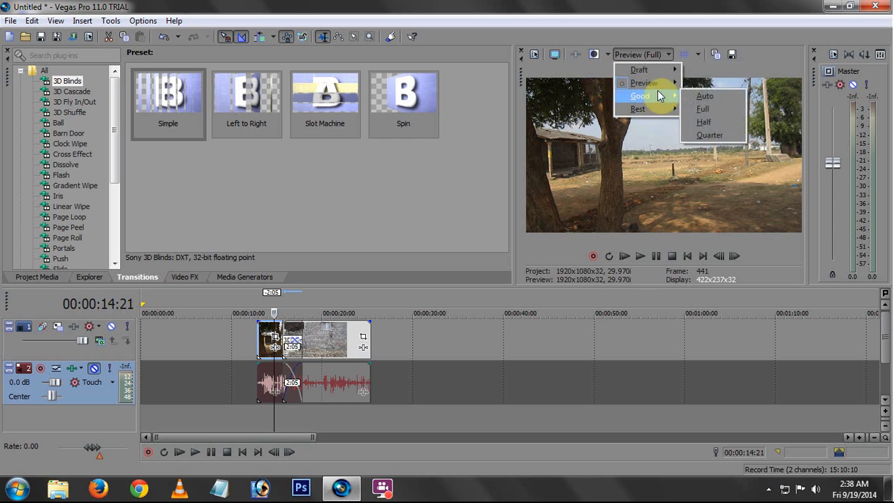
mouse_move(649, 87)
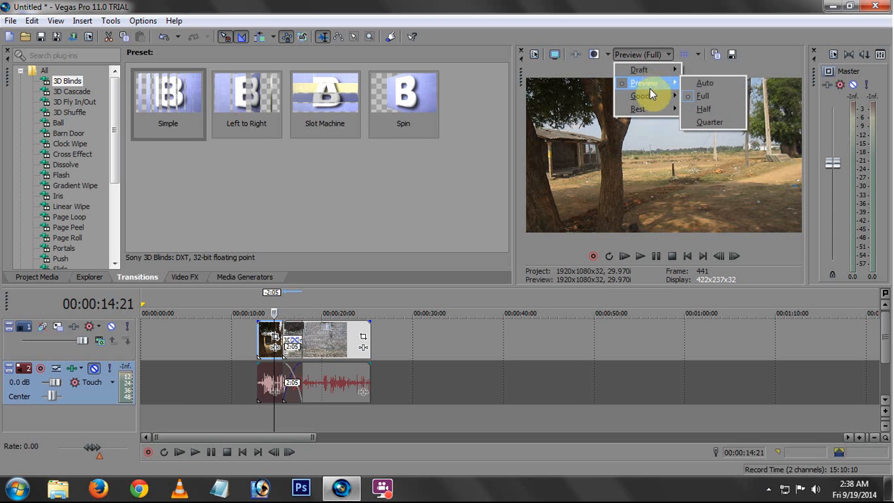
mouse_move(656, 112)
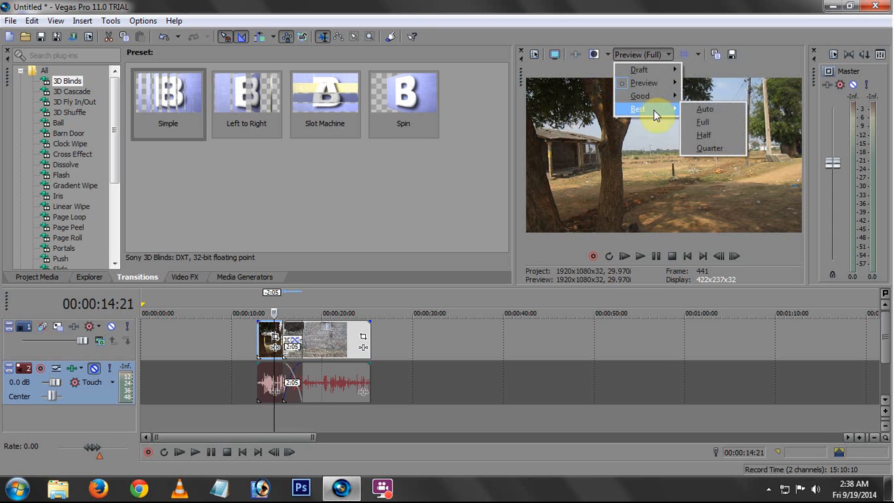
click(703, 121)
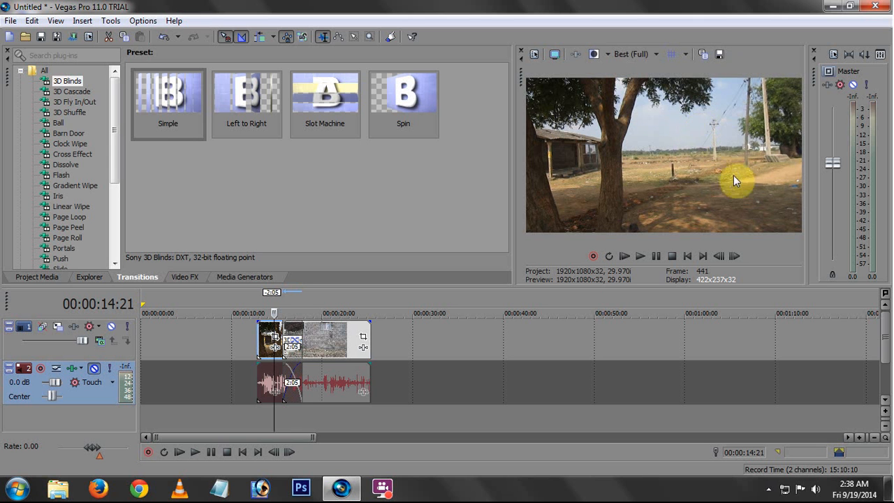
click(640, 54)
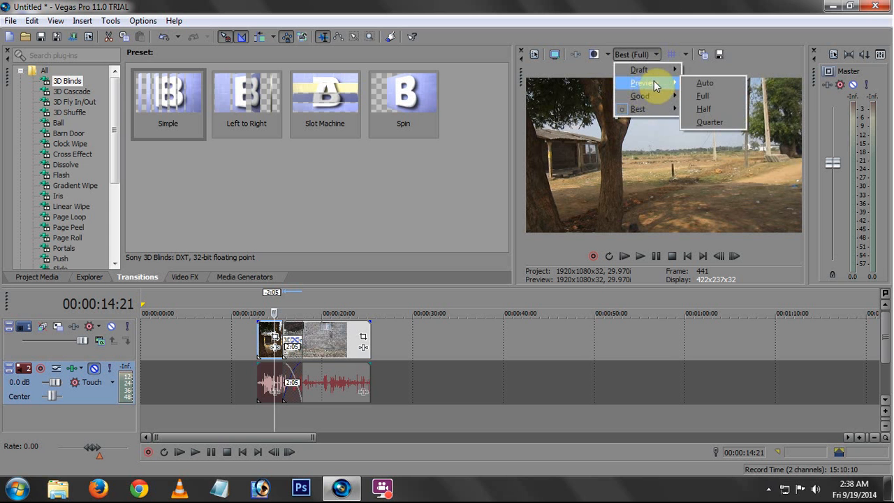
click(702, 95)
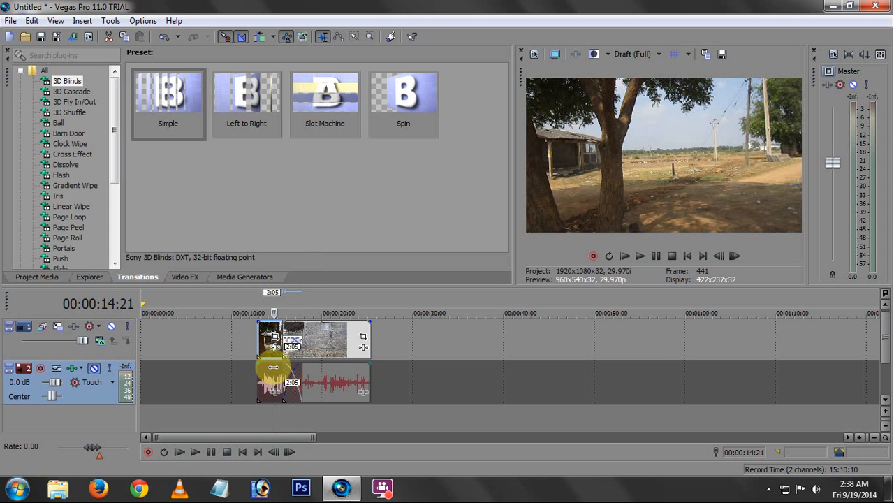
Replay the 3D Blinds transition in draft quality from about 00:00:14:14 and from 00:00:14:27 to check how smoothly it plays
mouse_move(273, 367)
mouse_down()
mouse_move(285, 370)
mouse_move(274, 369)
mouse_up()
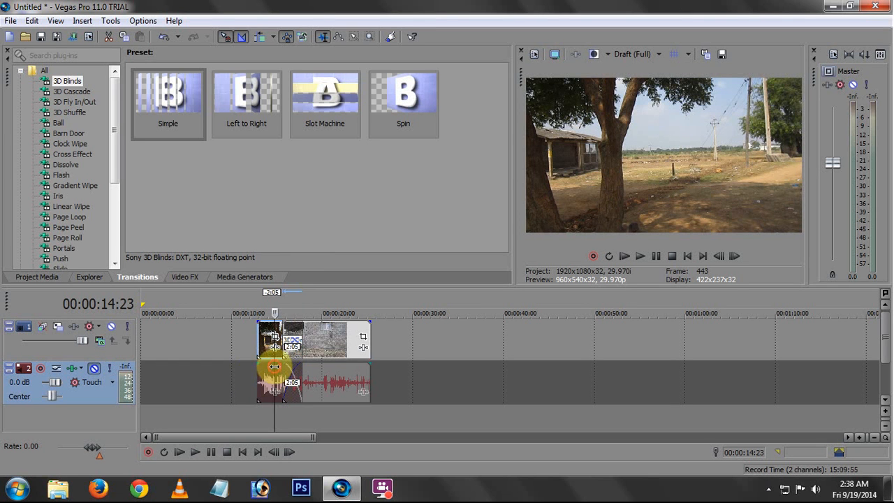
drag(276, 366, 272, 366)
key(space)
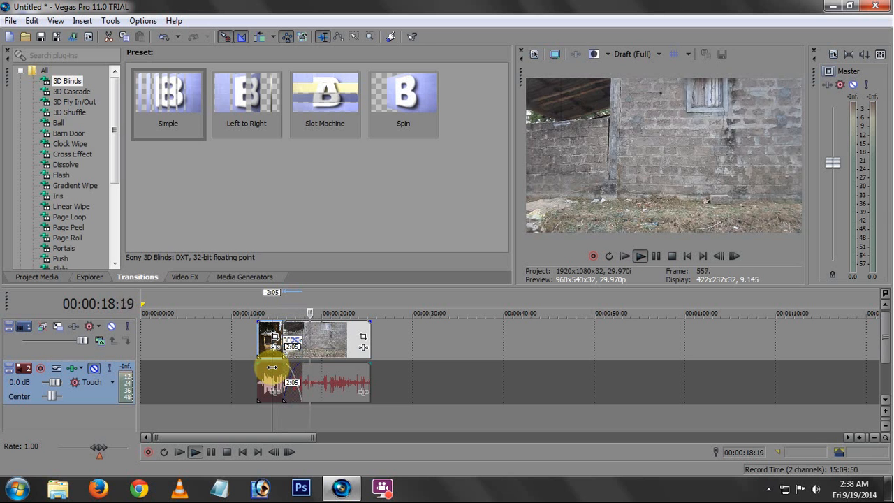
key(space)
click(276, 366)
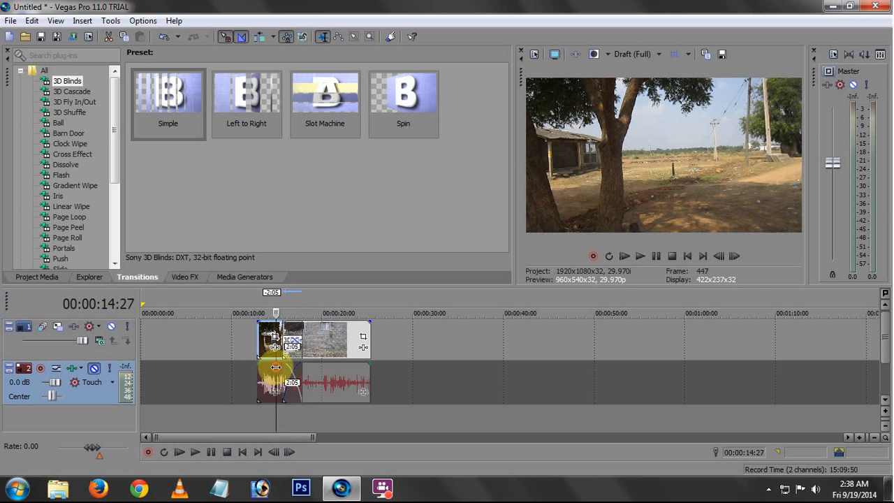
key(space)
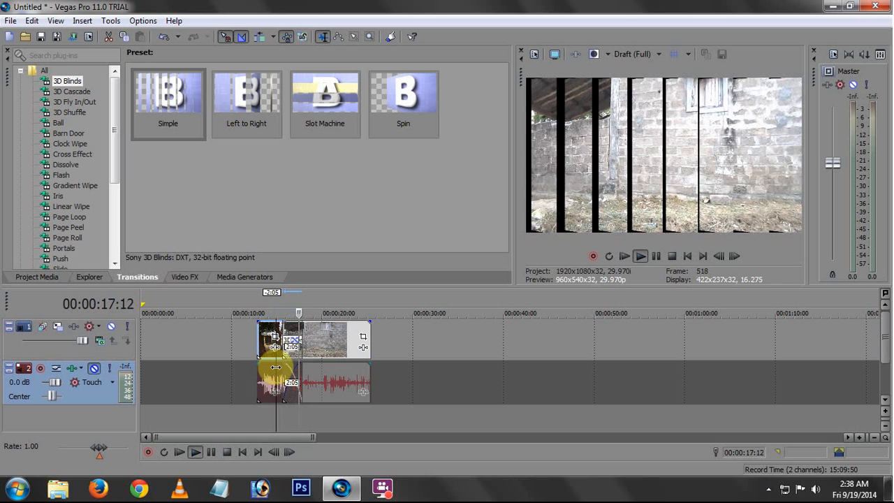
key(space)
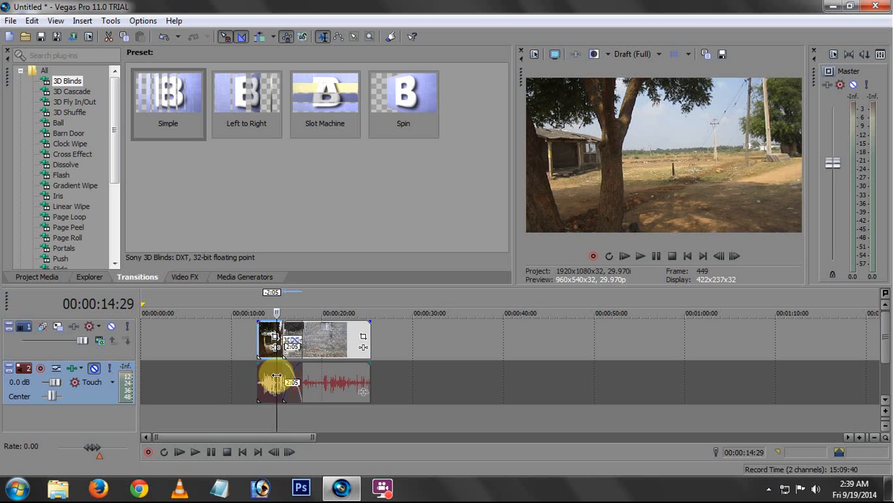
drag(277, 377, 271, 377)
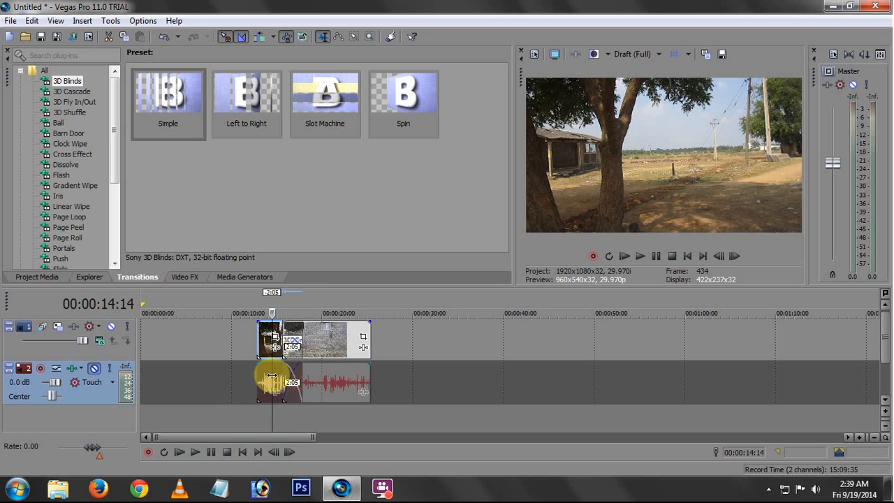